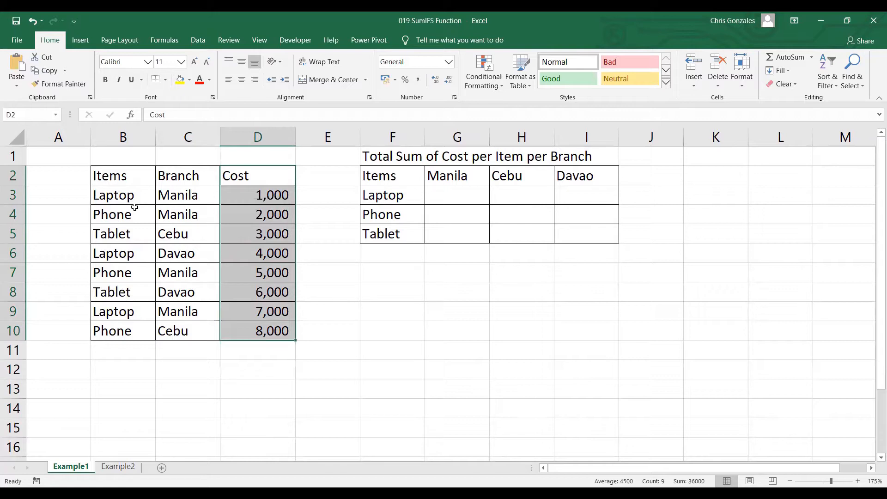
# Step: Name the item entries in B3:B10 of the Example1 sheet ITEMS
pyautogui.click(130, 195)
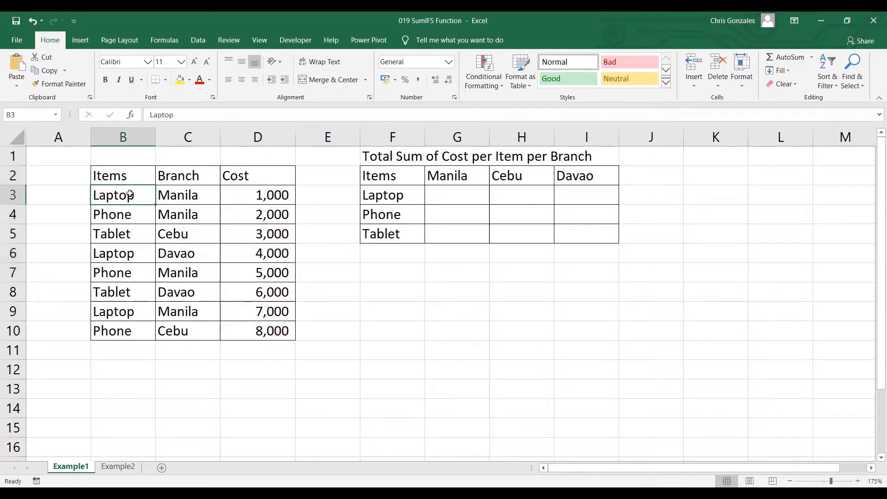
pyautogui.moveTo(130, 194); pyautogui.dragTo(123, 328)
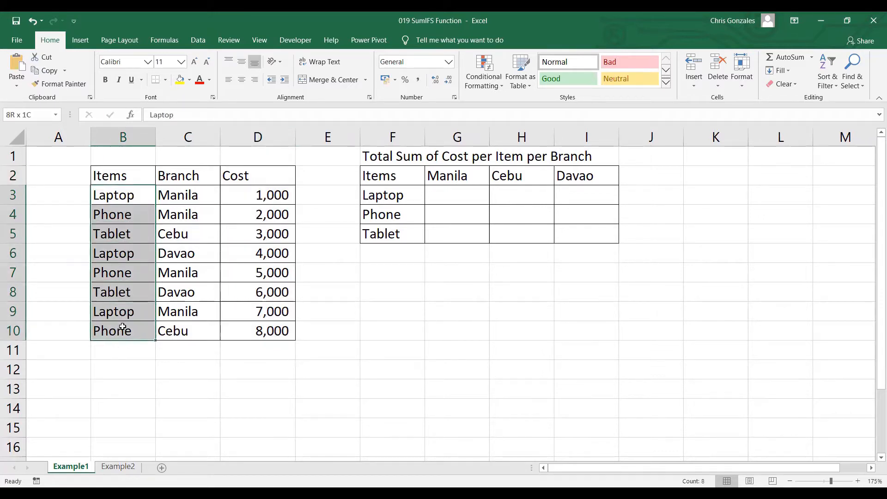
pyautogui.click(31, 112)
pyautogui.write('ITEMS')
pyautogui.press('Return')
# Step: Name the branch entries in C3:C10 as the range BRANCH
pyautogui.moveTo(206, 193); pyautogui.dragTo(212, 333)
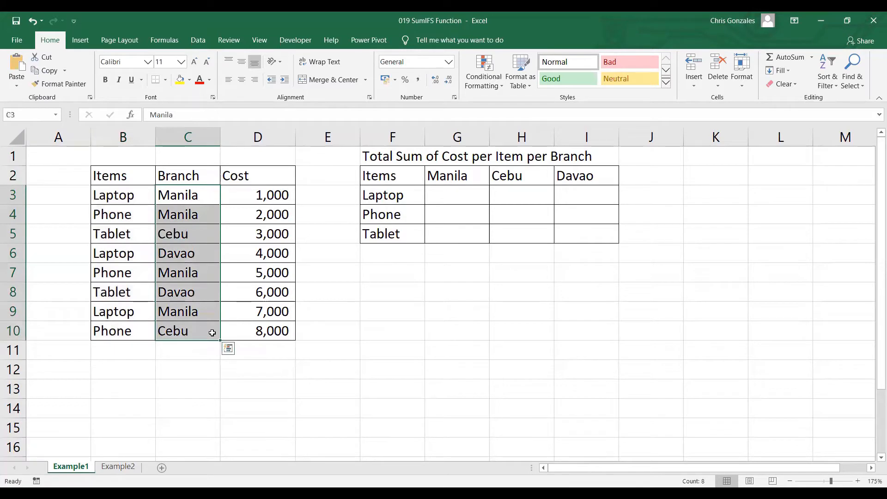
pyautogui.click(44, 119)
pyautogui.write('BRANCH')
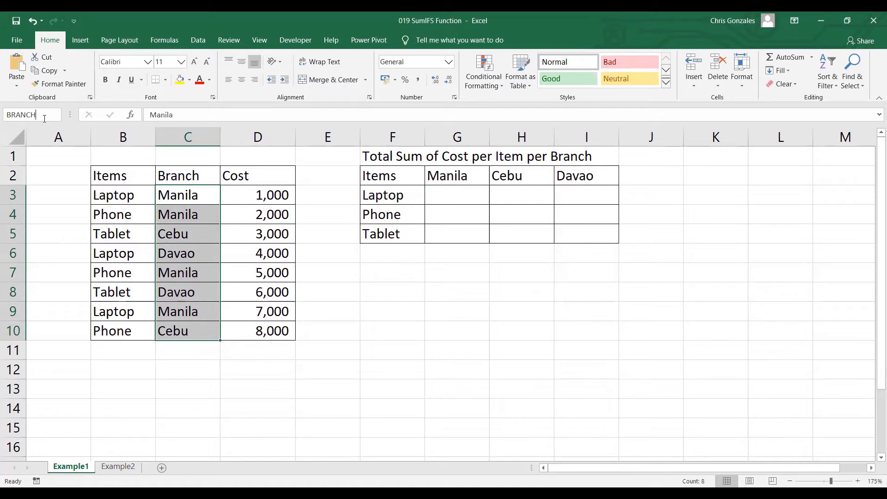
pyautogui.press('Return')
# Step: Name the cost values in D3:D10 as the range COST
pyautogui.click(264, 193)
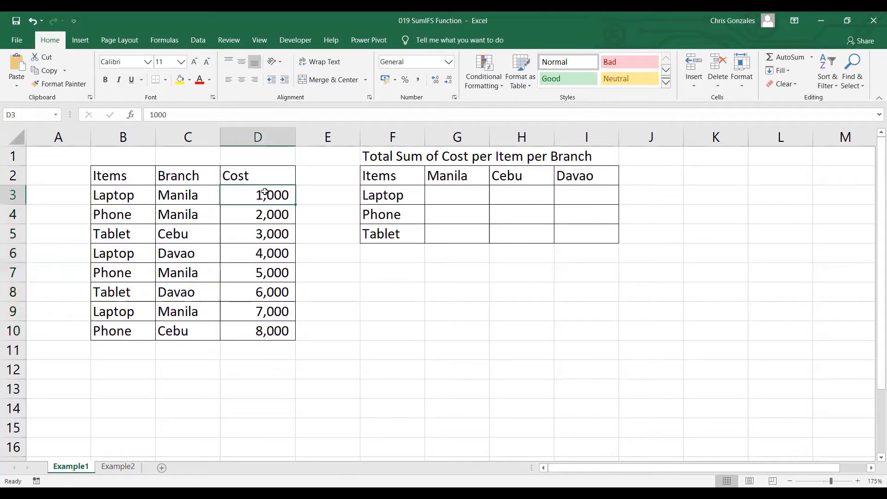
pyautogui.moveTo(265, 192); pyautogui.dragTo(260, 330)
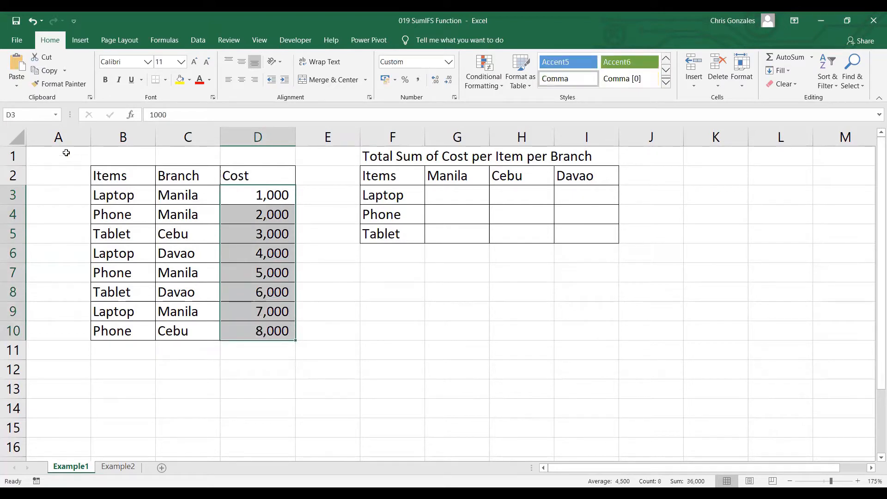
pyautogui.click(33, 112)
pyautogui.write('COST')
pyautogui.press('Return')
# Step: Start a SUMIFS formula in G3 with COST as the sum range and ITEMS as the first criteria range
pyautogui.click(437, 196)
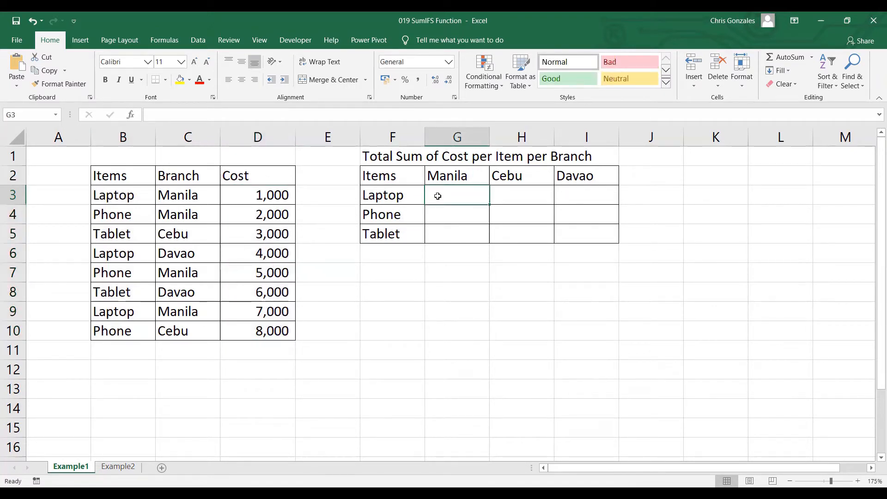
pyautogui.write('=')
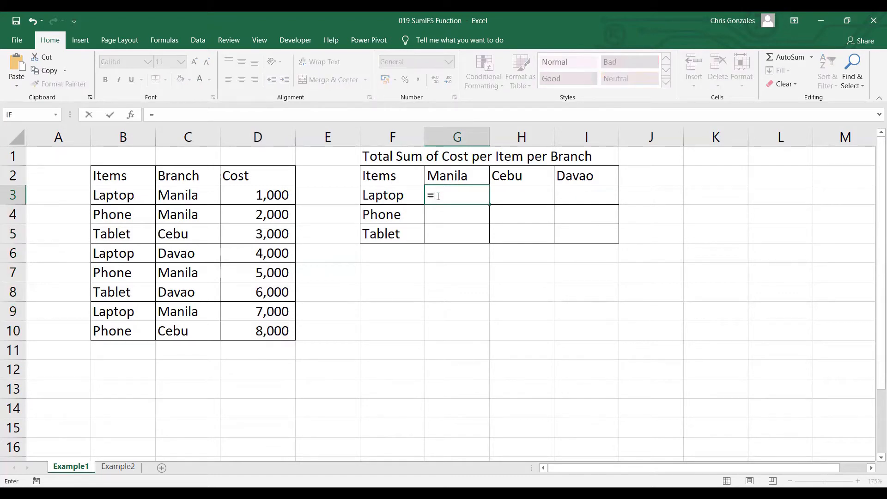
pyautogui.write('SUMIFS(')
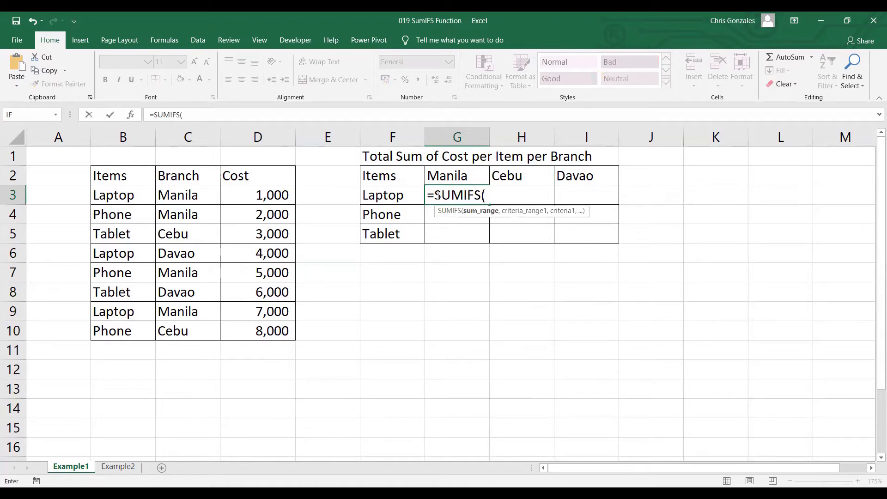
pyautogui.write('COST,')
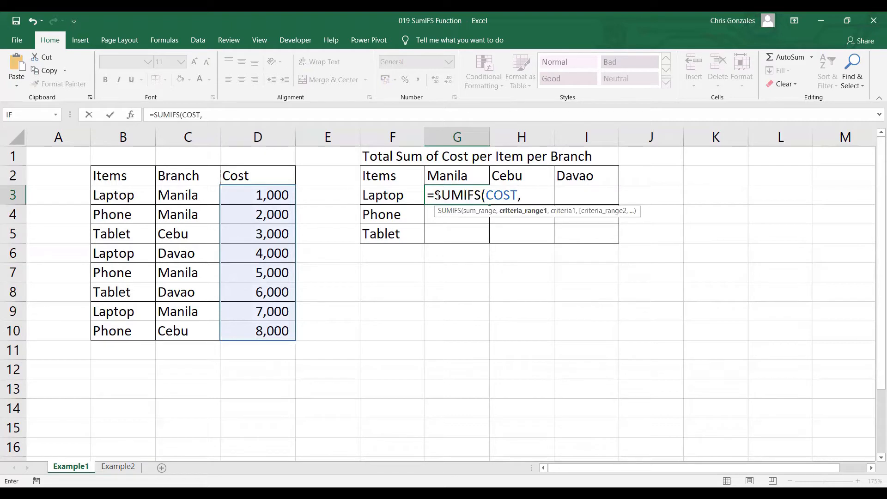
pyautogui.write('ITEMS')
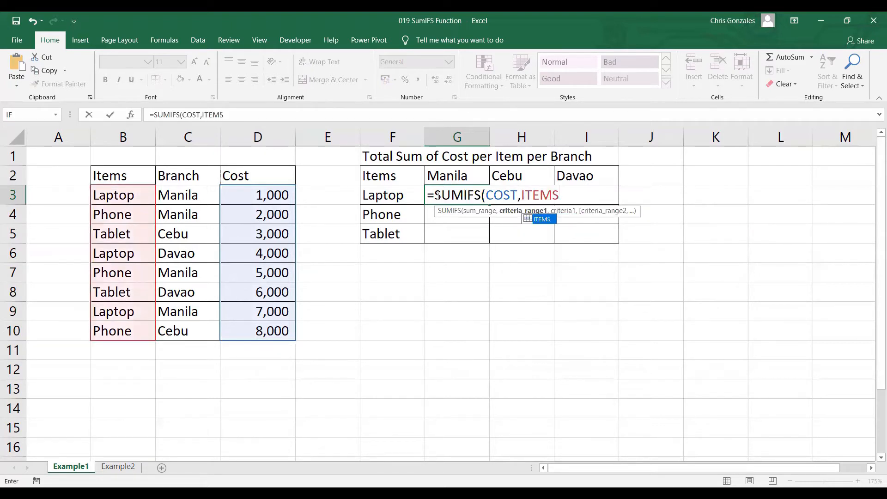
pyautogui.write(',')
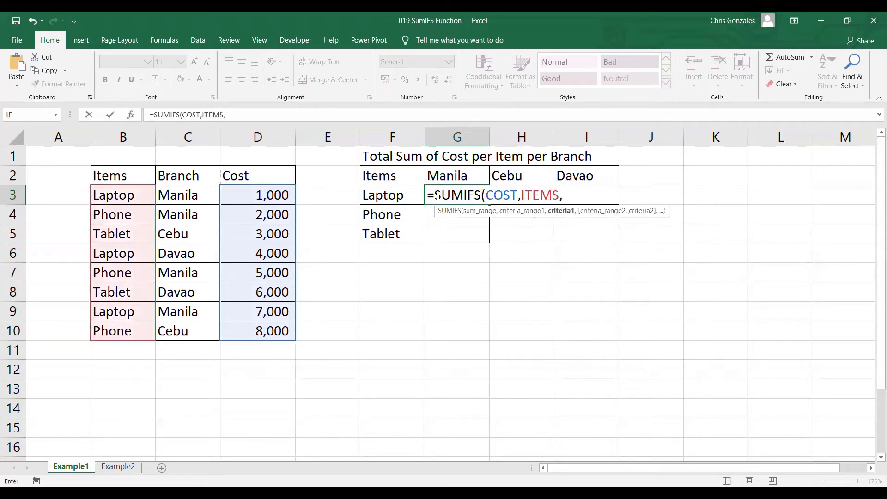
# Step: Add the Laptop cell F3 as the formula's first criterion, with its column locked as $F3
pyautogui.click(382, 198)
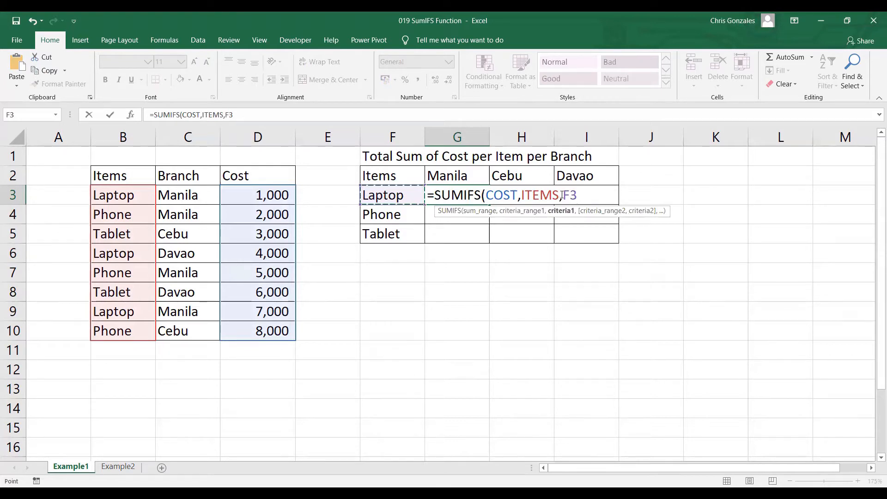
pyautogui.click(561, 194)
pyautogui.write('$')
pyautogui.click(588, 198)
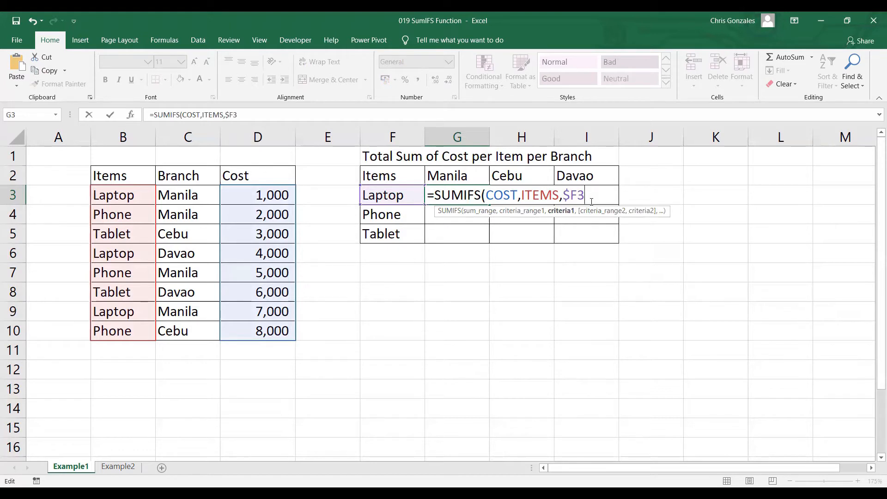
pyautogui.write(',')
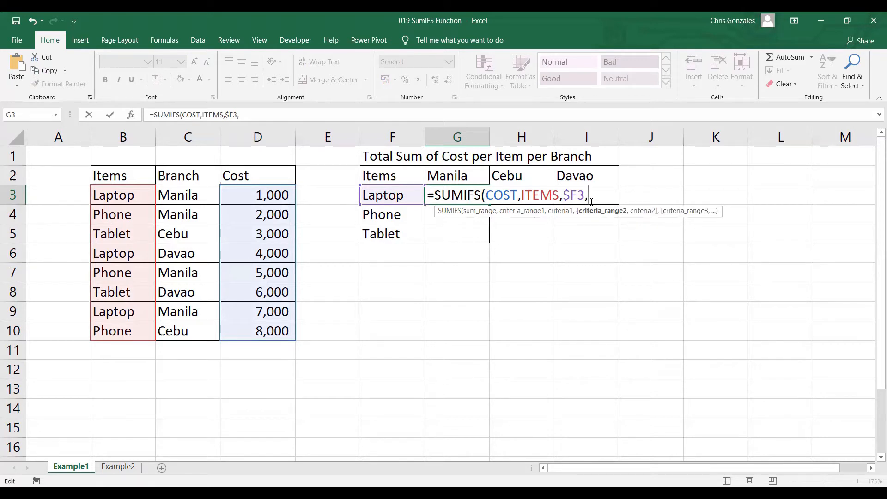
# Step: Complete the G3 formula with BRANCH as the second criteria range and the row-locked Manila cell G$2 as its criterion
pyautogui.write('BRANCH')
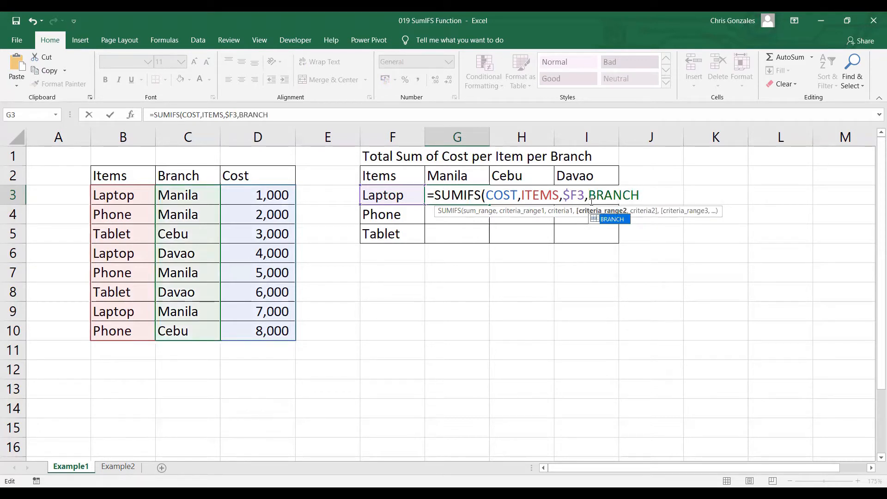
pyautogui.write(',')
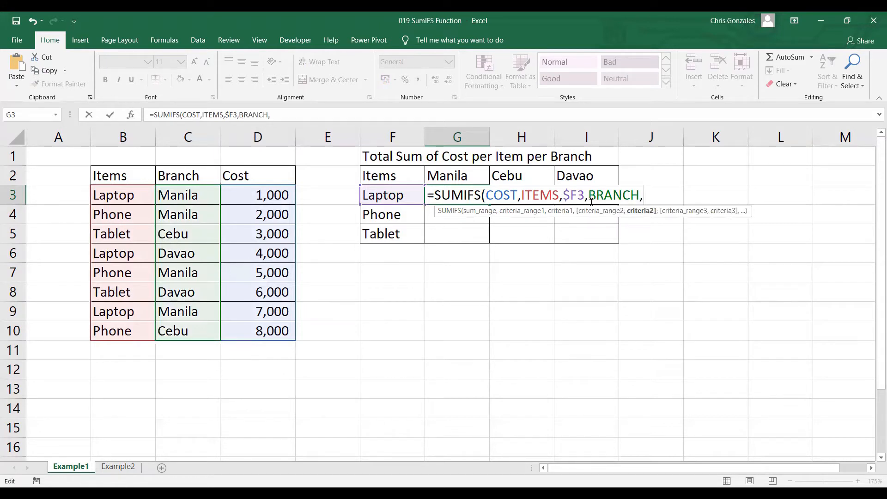
pyautogui.click(459, 180)
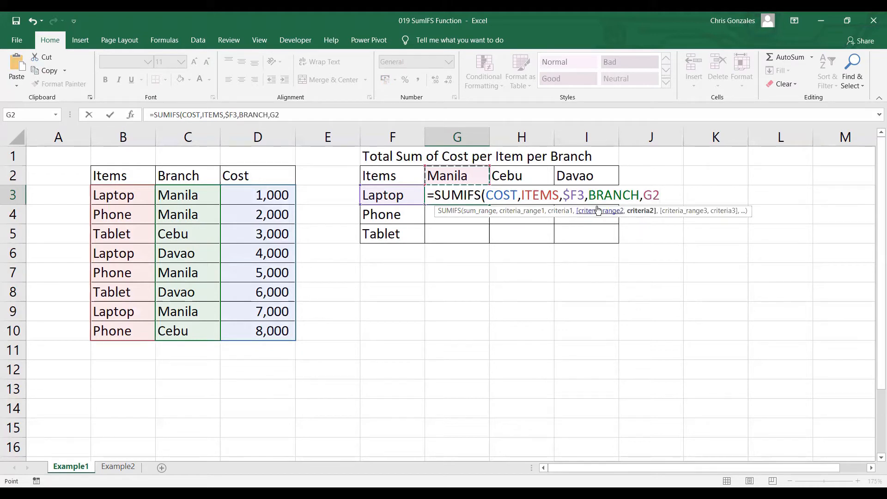
pyautogui.click(648, 214)
pyautogui.press('F4')
pyautogui.press('F4')
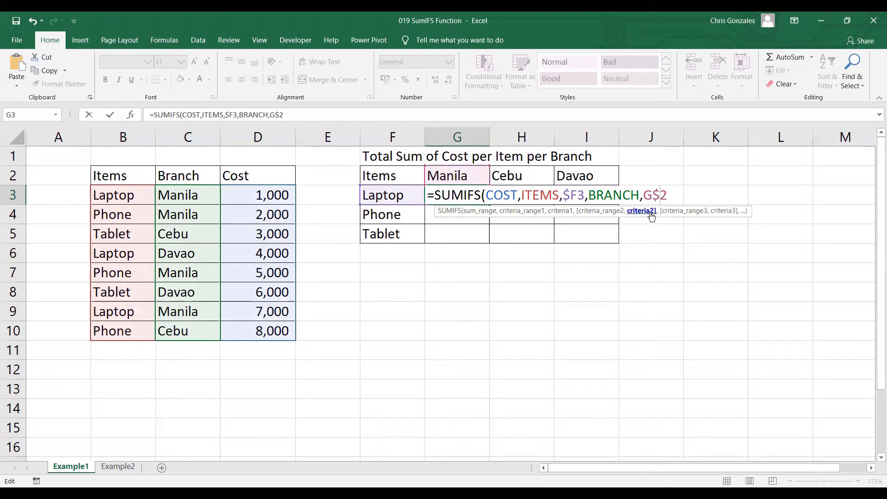
pyautogui.write(')')
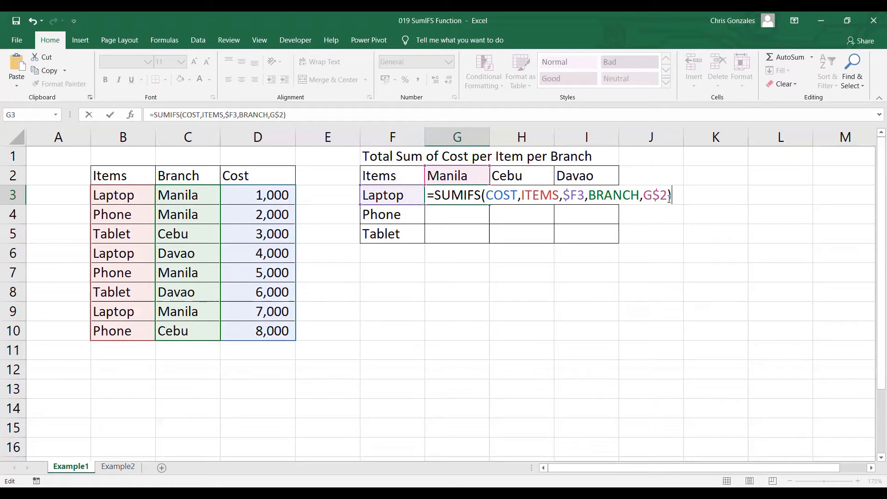
pyautogui.press('Return')
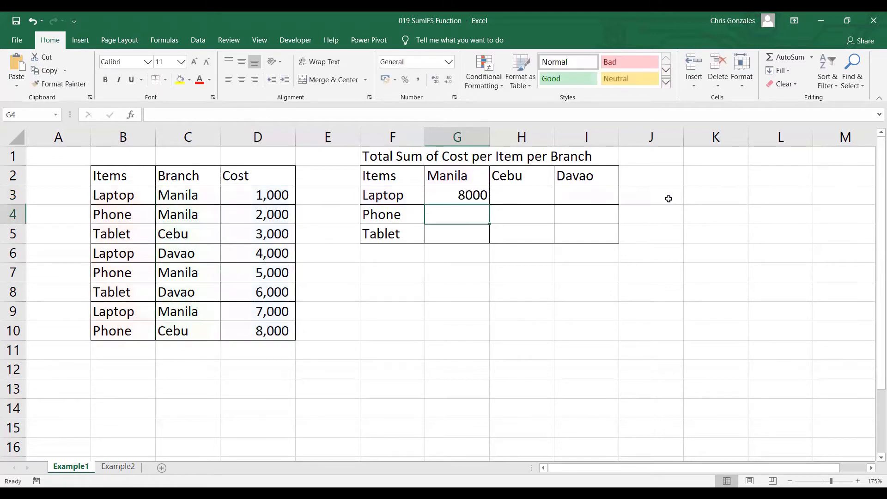
# Step: Fill the SUMIFS formula from G3 across the whole summary table G3:I5
pyautogui.click(459, 190)
pyautogui.moveTo(489, 204); pyautogui.dragTo(615, 237)
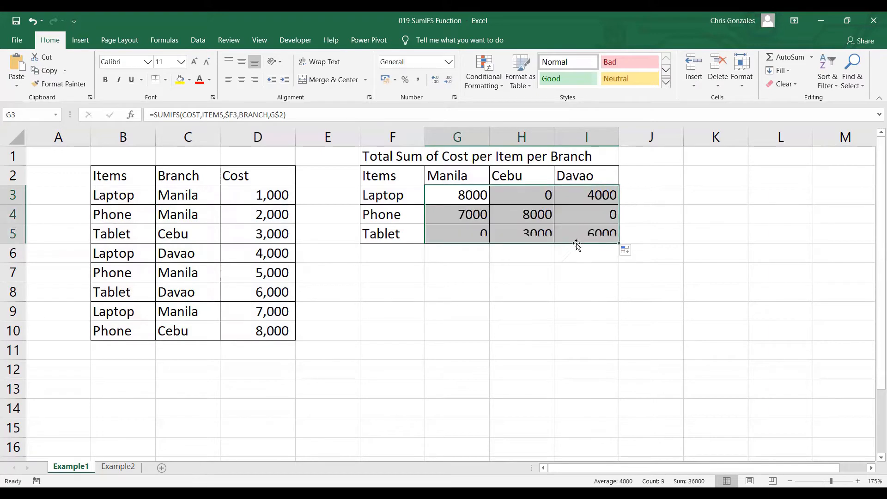
pyautogui.click(467, 264)
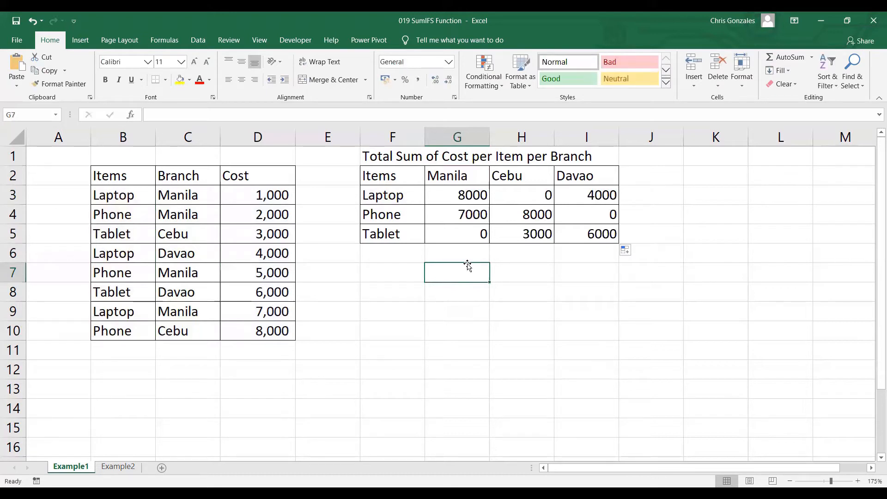
pyautogui.moveTo(124, 194); pyautogui.dragTo(257, 323)
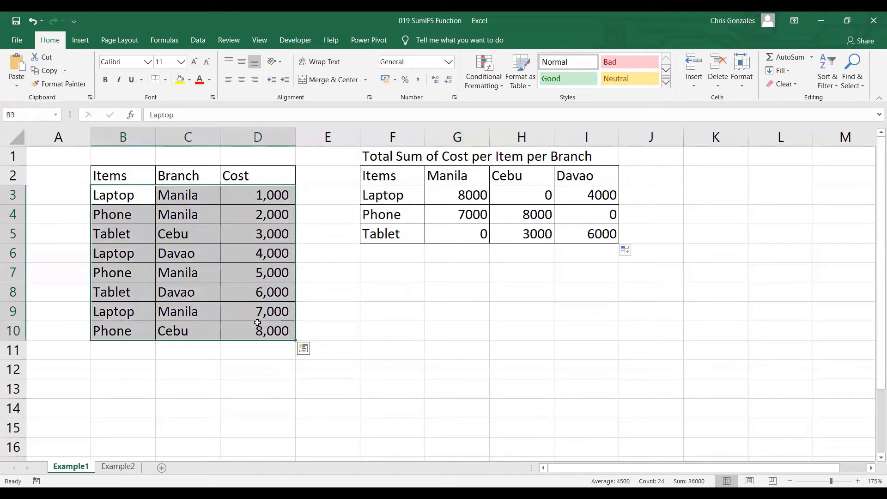
pyautogui.click(133, 173)
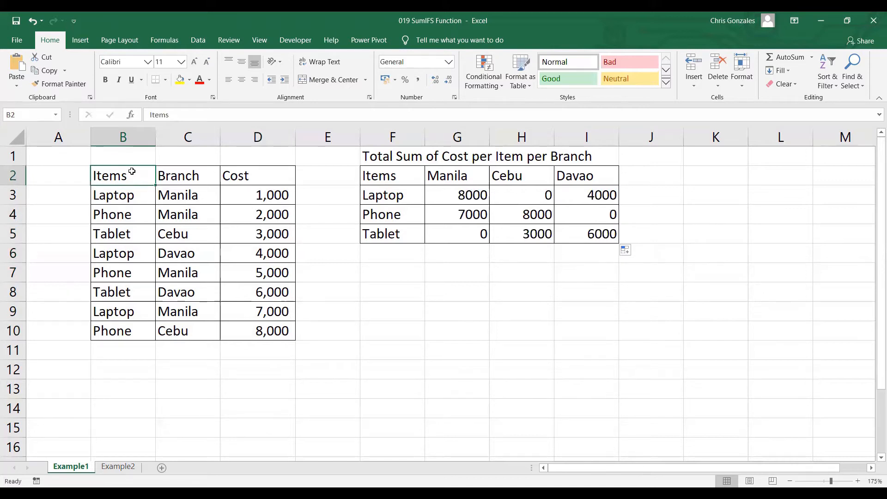
# Step: On the Example2 sheet, name the item entries in B3:B10 as the range IT
pyautogui.click(116, 467)
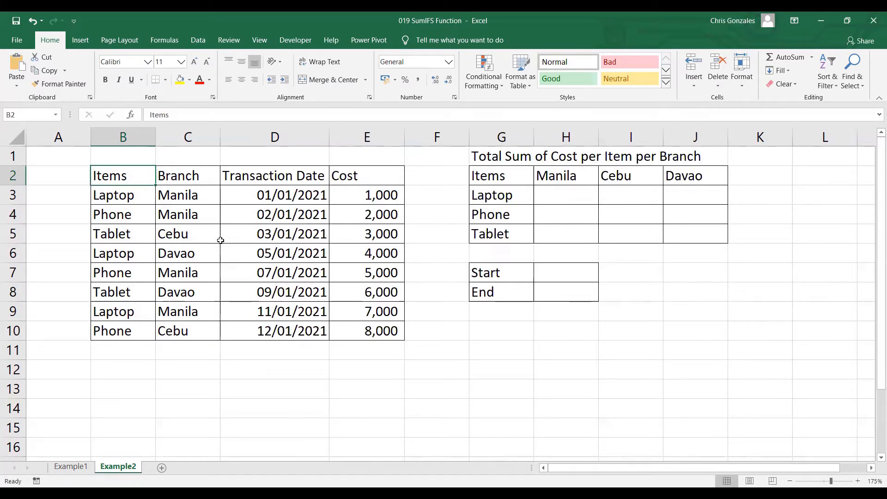
pyautogui.moveTo(125, 199); pyautogui.dragTo(130, 331)
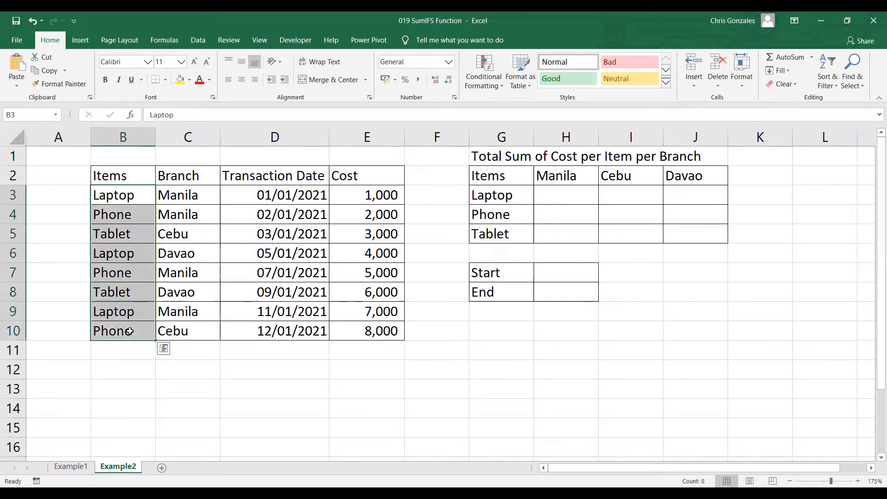
pyautogui.click(32, 116)
pyautogui.write('IT')
pyautogui.press('Return')
# Step: Name the Example2 branch entries in C3:C10 as the range BR
pyautogui.click(171, 200)
pyautogui.moveTo(172, 201); pyautogui.dragTo(174, 331)
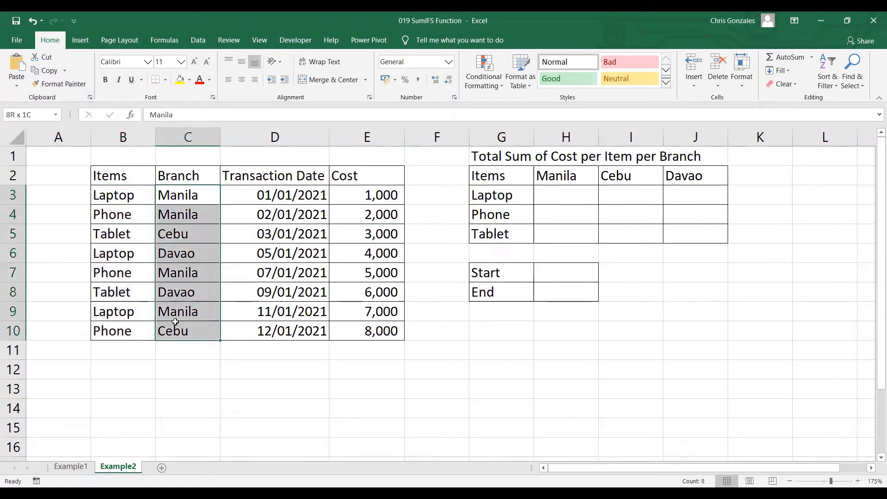
pyautogui.click(39, 116)
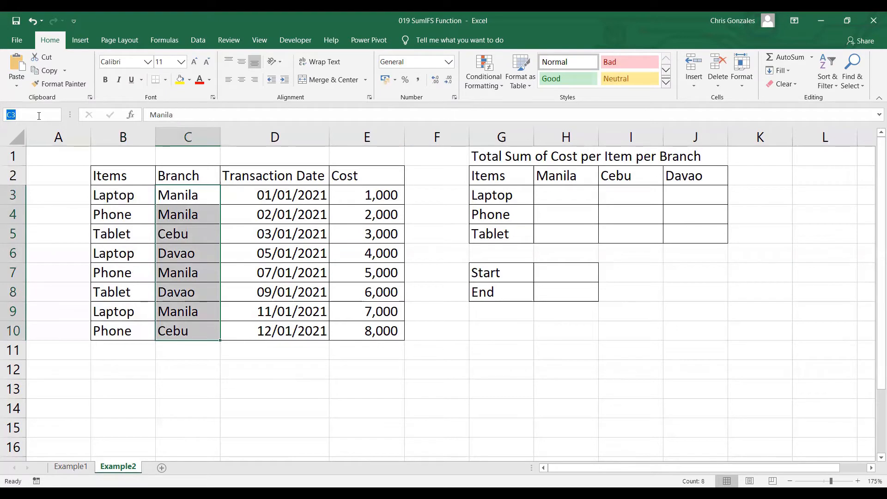
pyautogui.write('BR')
pyautogui.press('Return')
# Step: Name the transaction dates in D3:D10 as the range TD
pyautogui.moveTo(255, 196); pyautogui.dragTo(254, 328)
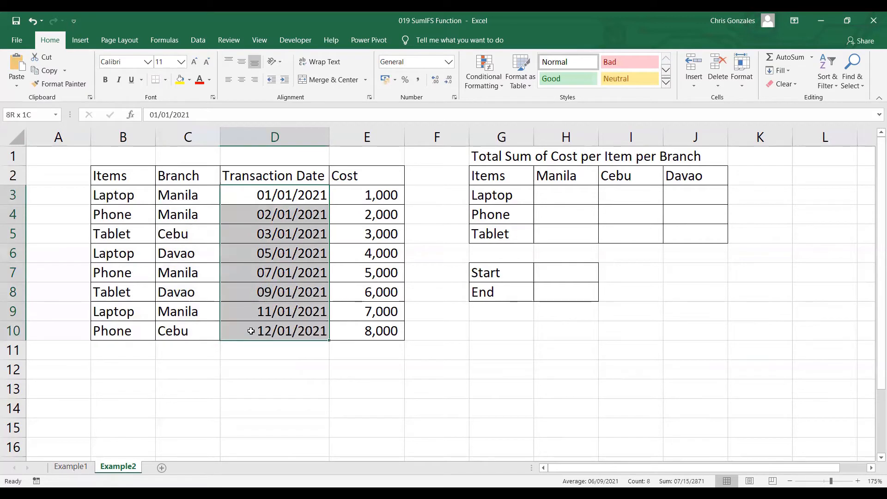
pyautogui.click(40, 116)
pyautogui.write('TD')
pyautogui.press('Return')
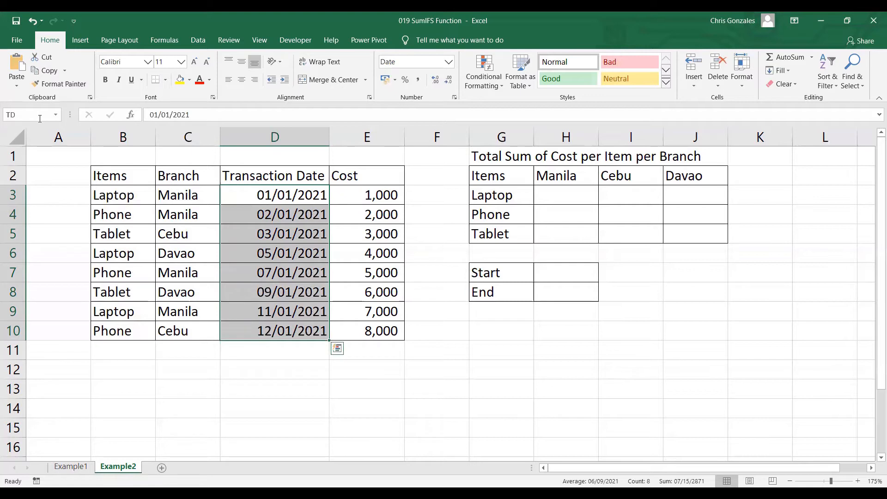
# Step: Name the Example2 cost values in E3:E10 as the range CO
pyautogui.moveTo(359, 196); pyautogui.dragTo(360, 330)
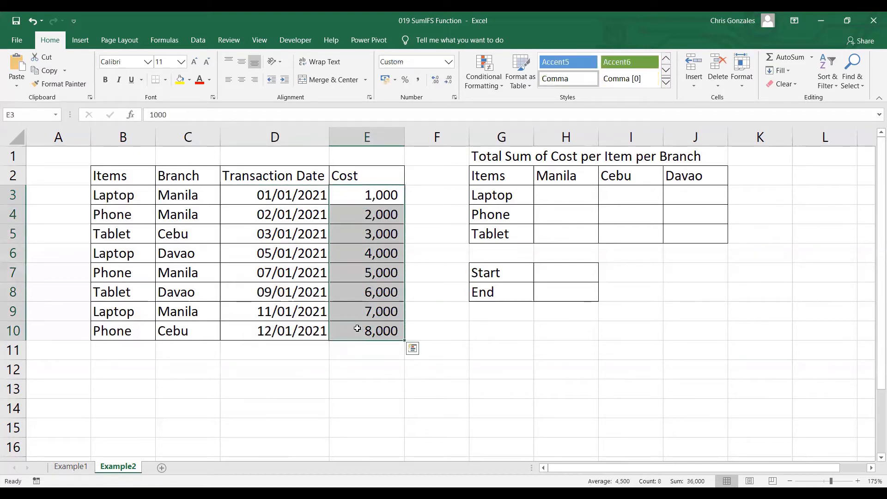
pyautogui.click(46, 117)
pyautogui.write('CO')
# Step: Review the workbook's defined names and go to the IT range on the Example2 sheet
pyautogui.click(54, 118)
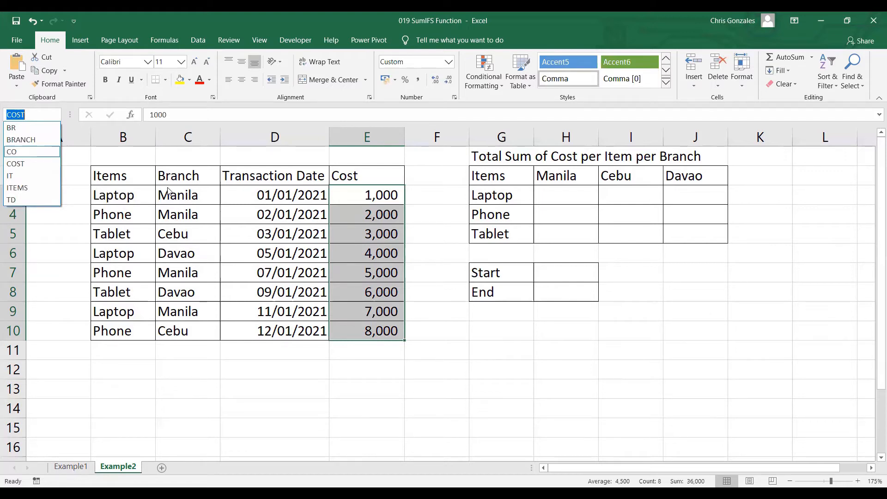
pyautogui.click(21, 175)
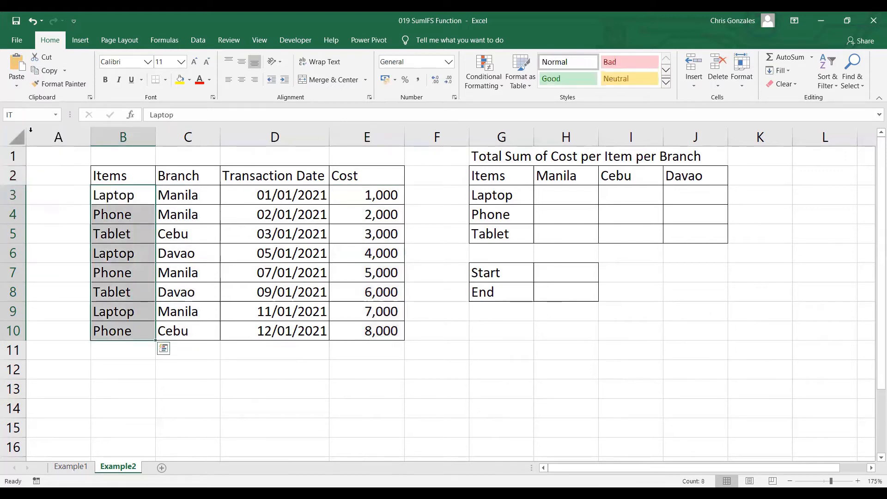
pyautogui.click(56, 115)
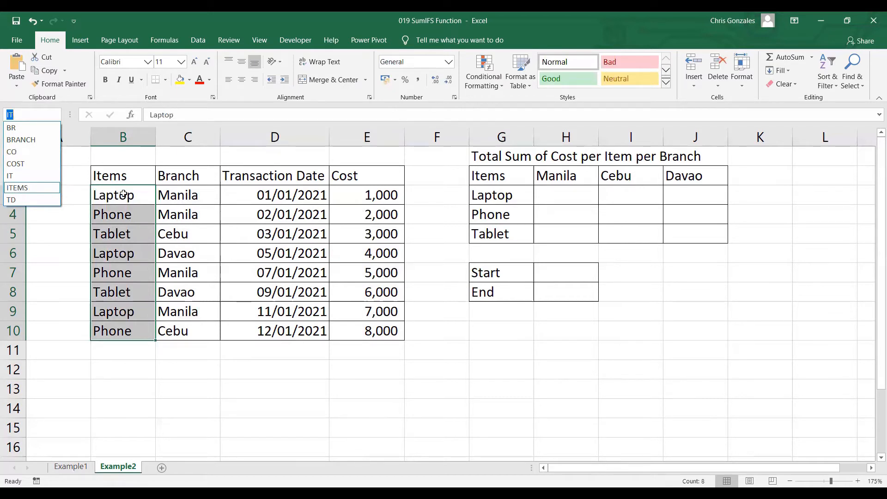
# Step: Try to name the Example2 item entries in B3:B10 as ITEMS, return to Example2 and recheck the defined names
pyautogui.click(114, 324)
pyautogui.moveTo(114, 195); pyautogui.dragTo(114, 330)
pyautogui.click(35, 116)
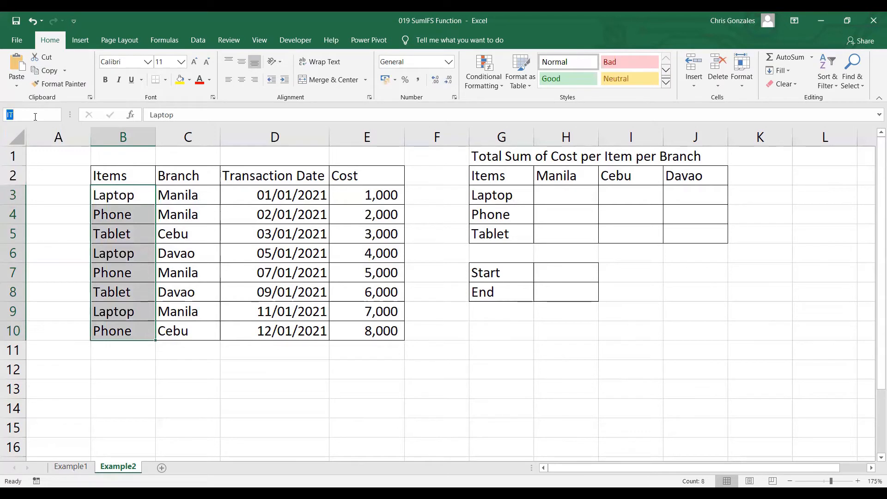
pyautogui.write('ITEMS')
pyautogui.press('Return')
pyautogui.hotkey('ctrl', 'pageup')
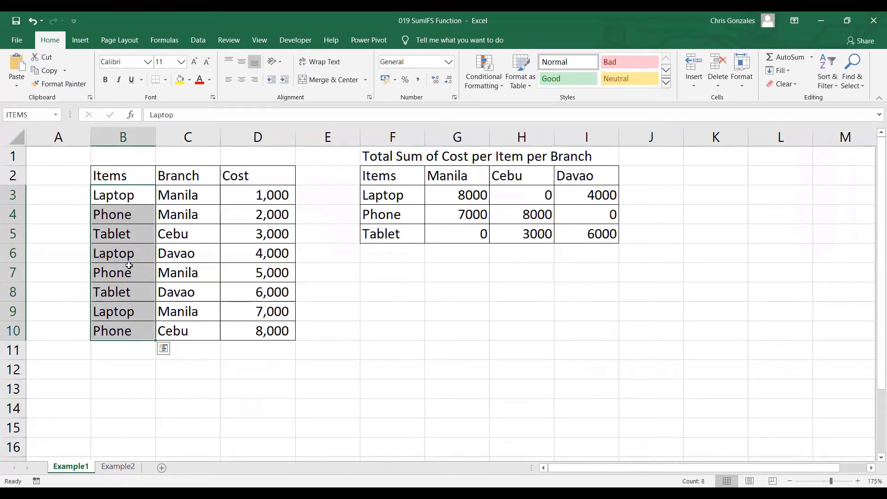
pyautogui.click(118, 466)
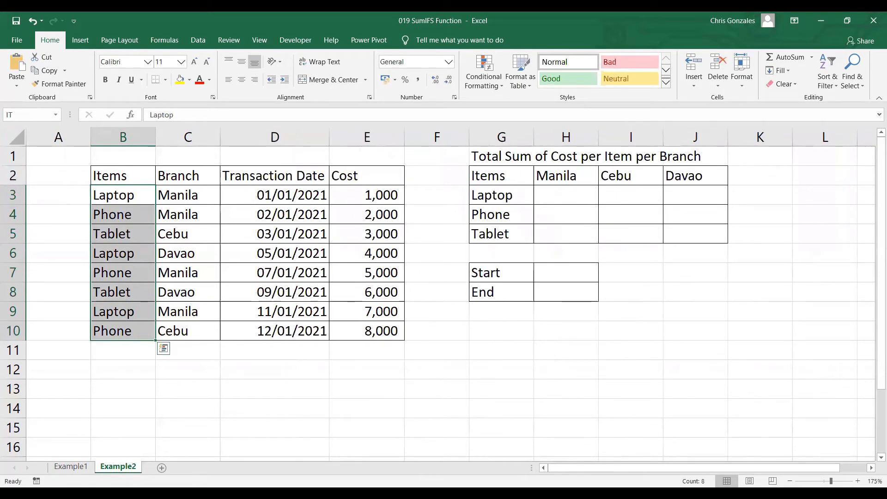
pyautogui.click(56, 114)
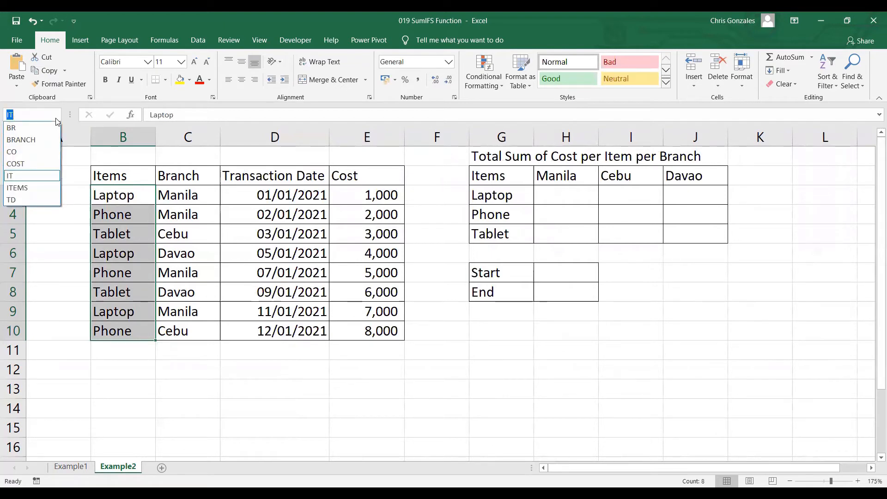
# Step: Start a SUMIFS formula in H3 with CO as the sum range and IT matched to the item in $G3
pyautogui.click(547, 193)
pyautogui.click(547, 194)
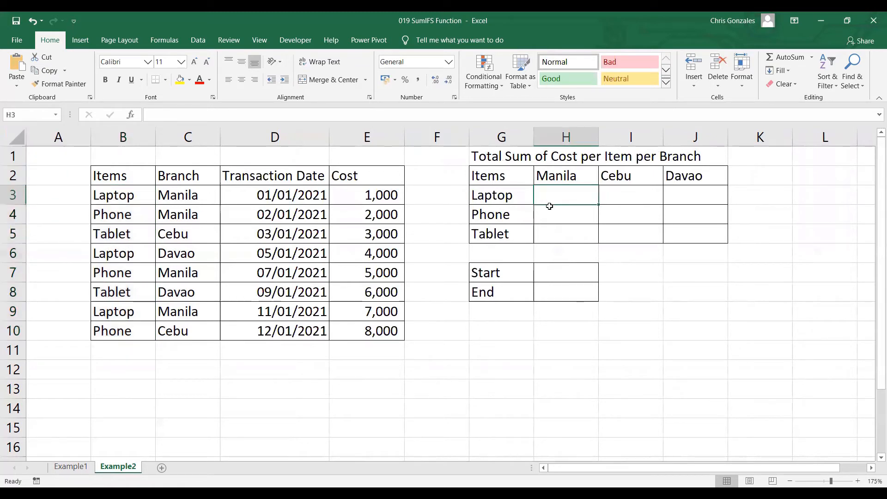
pyautogui.write('=S')
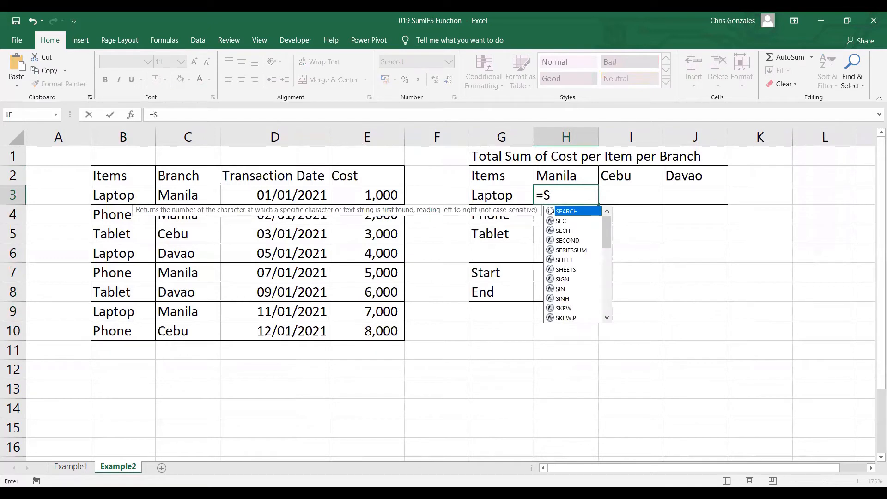
pyautogui.write('UMIFS(')
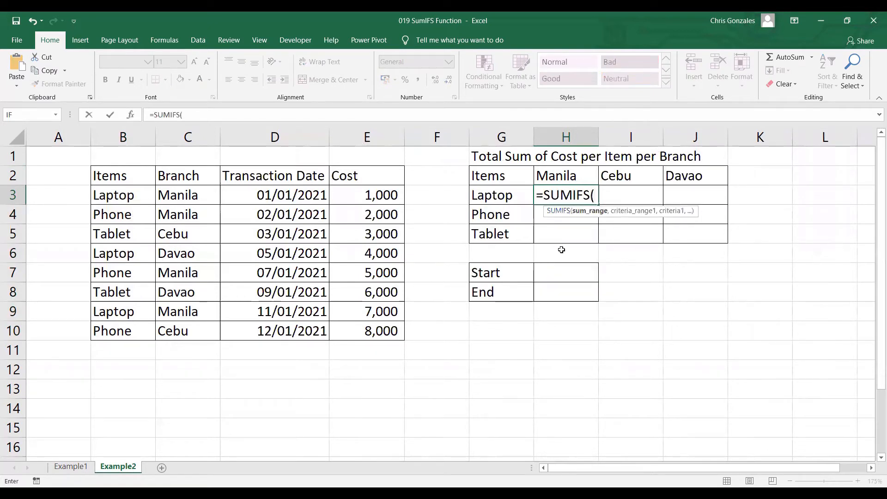
pyautogui.write('CO,')
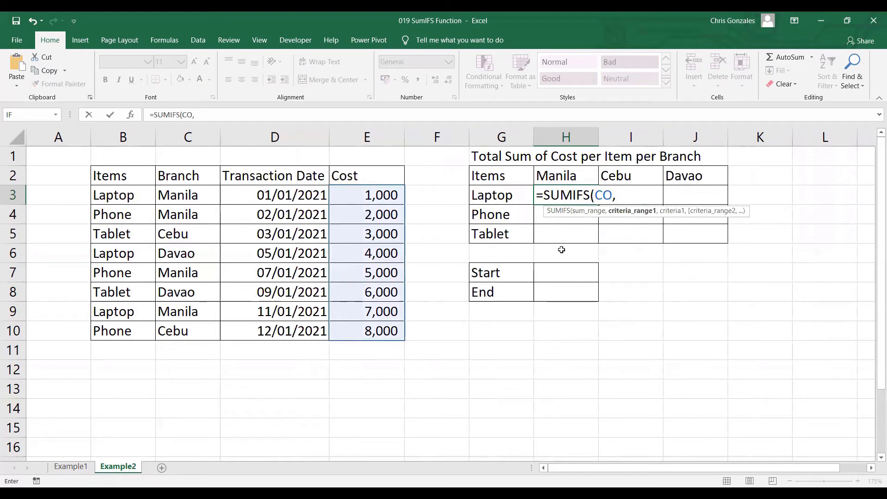
pyautogui.write('IT,')
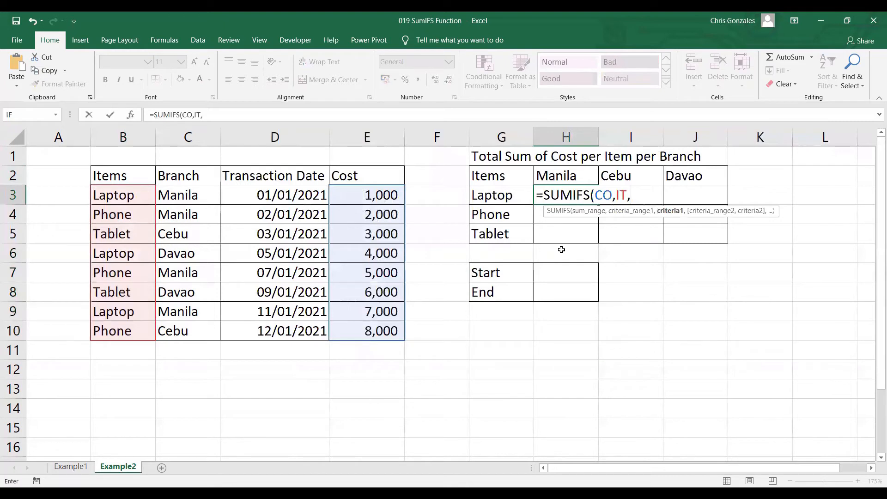
pyautogui.click(494, 194)
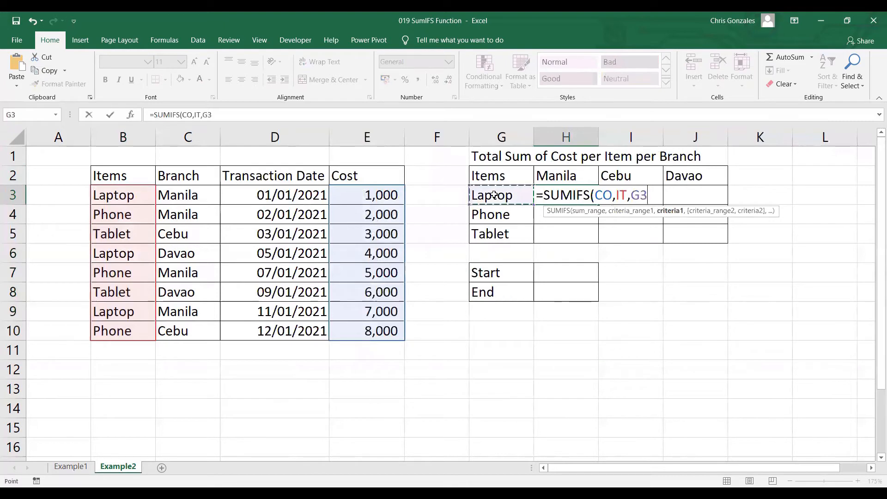
pyautogui.click(634, 198)
pyautogui.write('$G3')
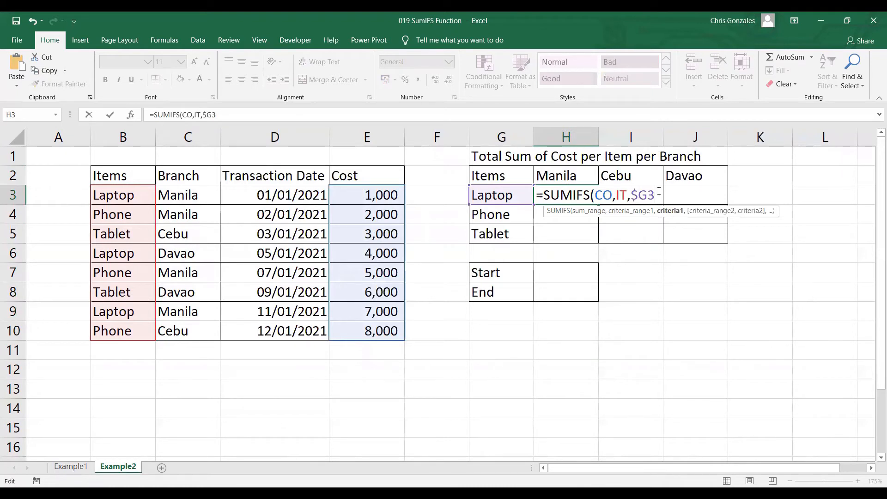
# Step: Complete the H3 formula with BR matched to the branch in H$2, giving =SUMIFS(CO,IT,$G3,BR,H$2)
pyautogui.write(',')
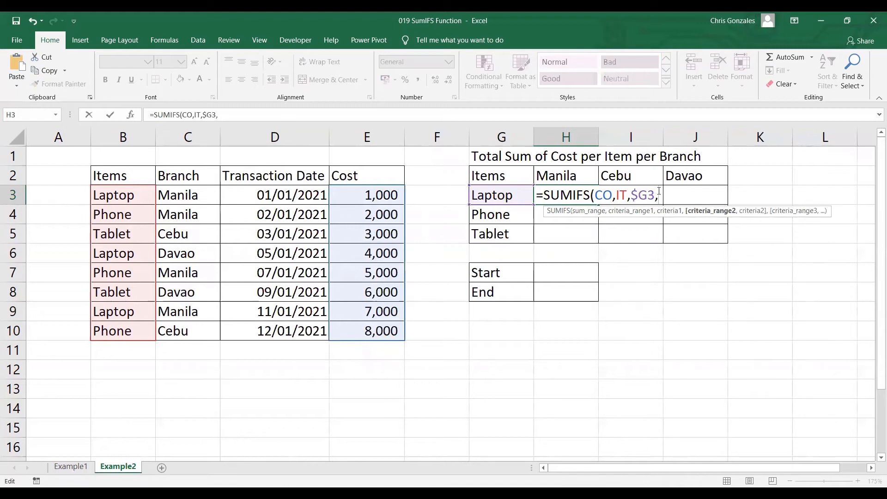
pyautogui.write('BR')
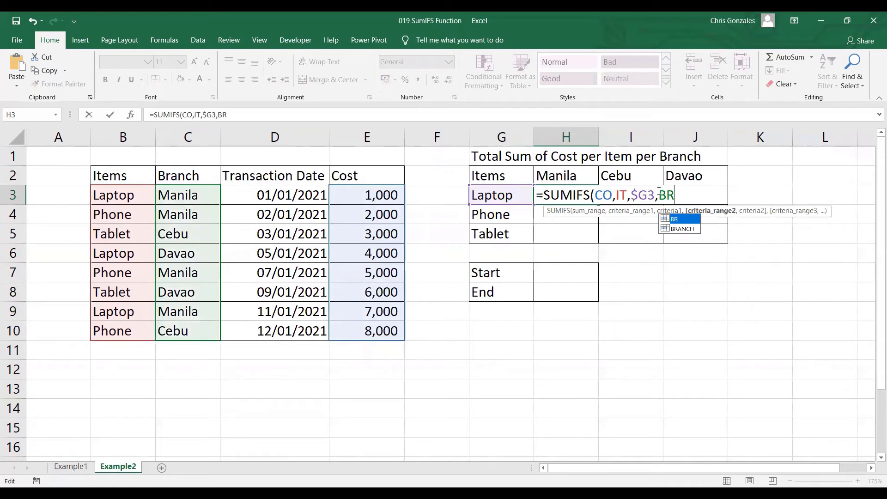
pyautogui.write(',')
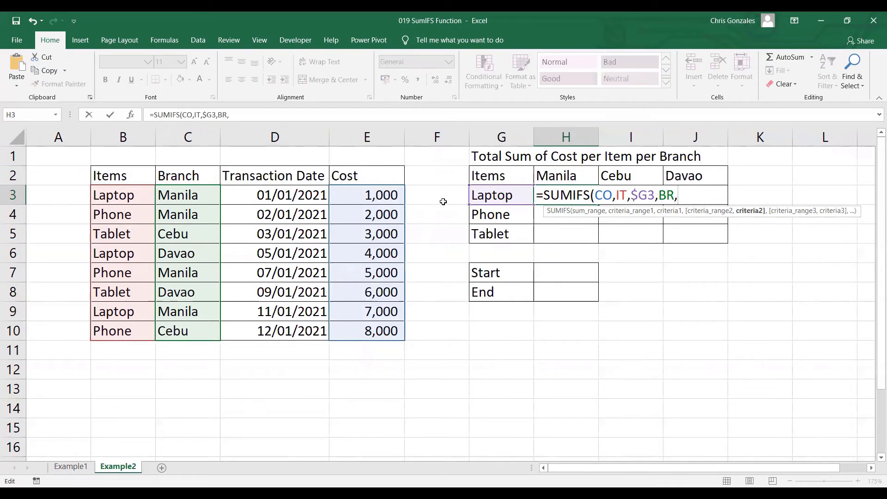
pyautogui.click(564, 175)
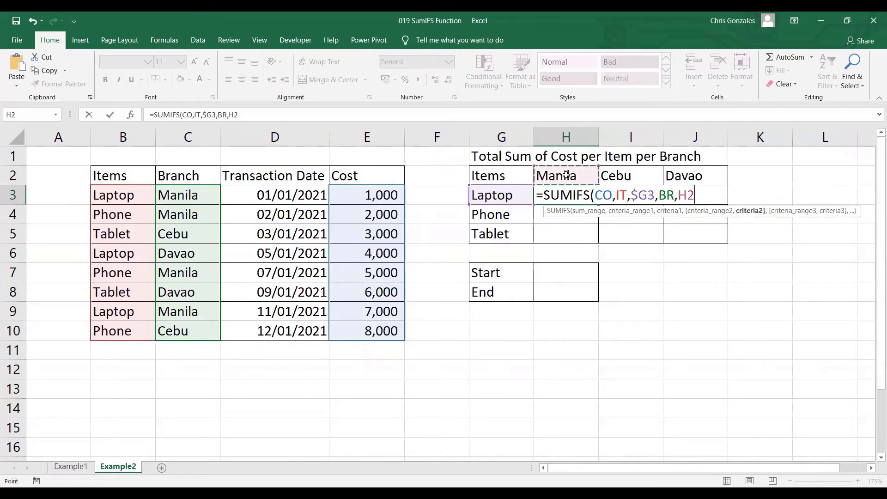
pyautogui.click(685, 198)
pyautogui.write('$')
pyautogui.click(704, 196)
pyautogui.write(')')
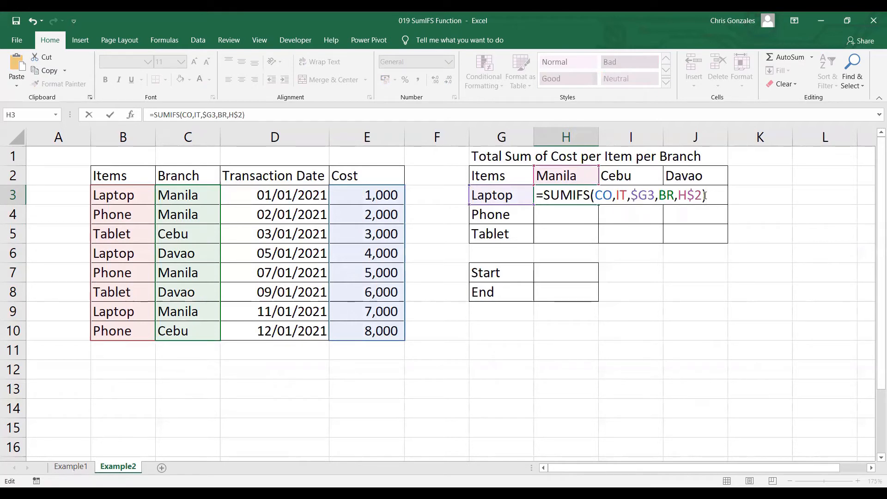
pyautogui.press('Return')
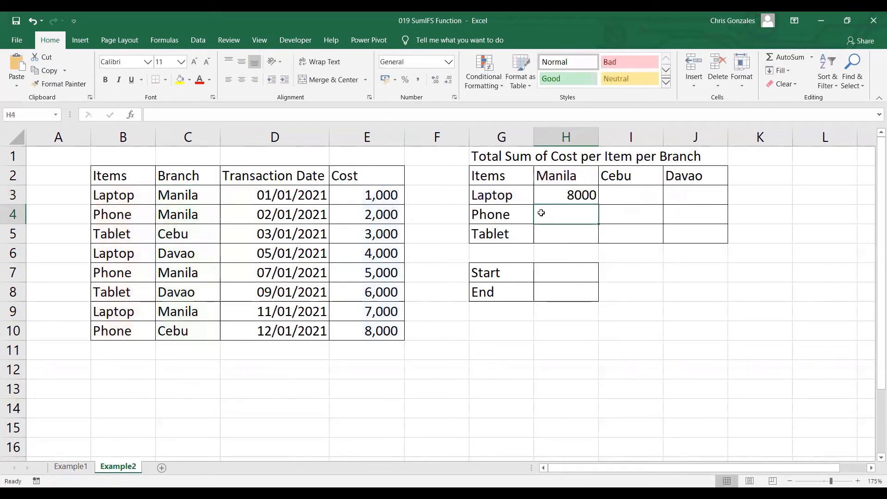
# Step: Fill the H3 formula across the whole item and branch table, H3:J5
pyautogui.click(573, 193)
pyautogui.moveTo(598, 206); pyautogui.dragTo(728, 243)
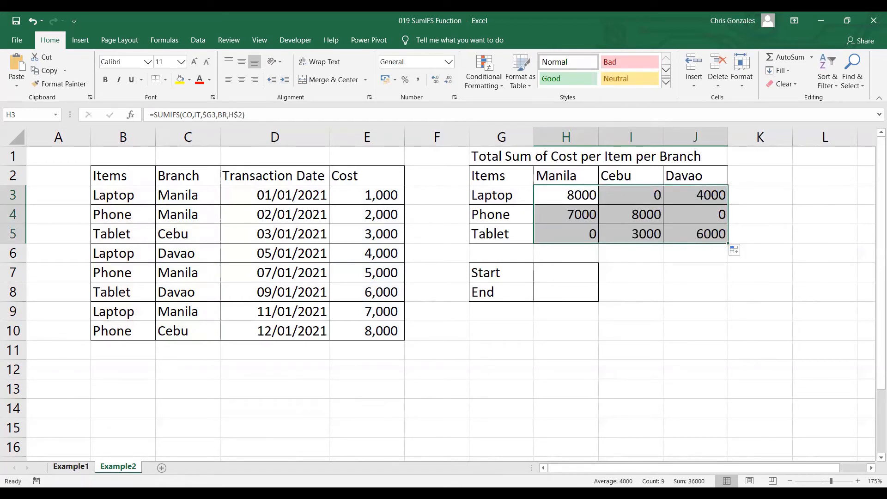
# Step: Compare the Example2 totals with the Example1 sheet and inspect the formula in H3 of Example2
pyautogui.click(79, 469)
pyautogui.click(118, 467)
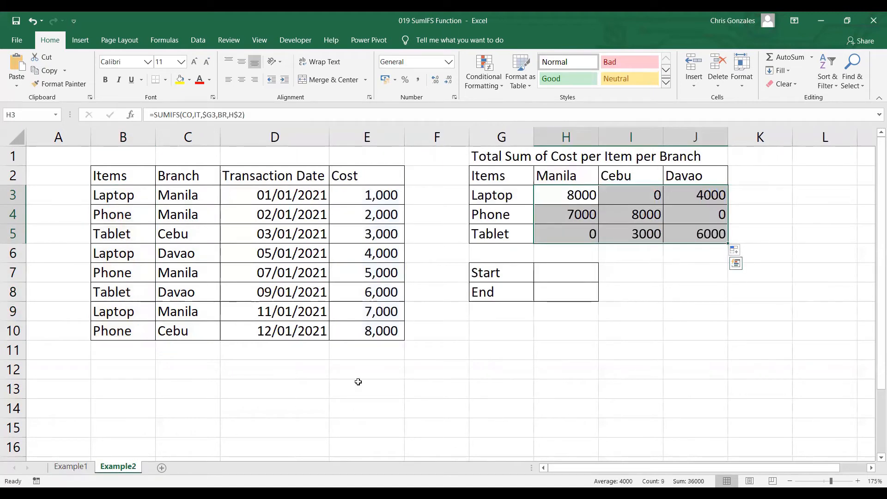
pyautogui.doubleClick(578, 191)
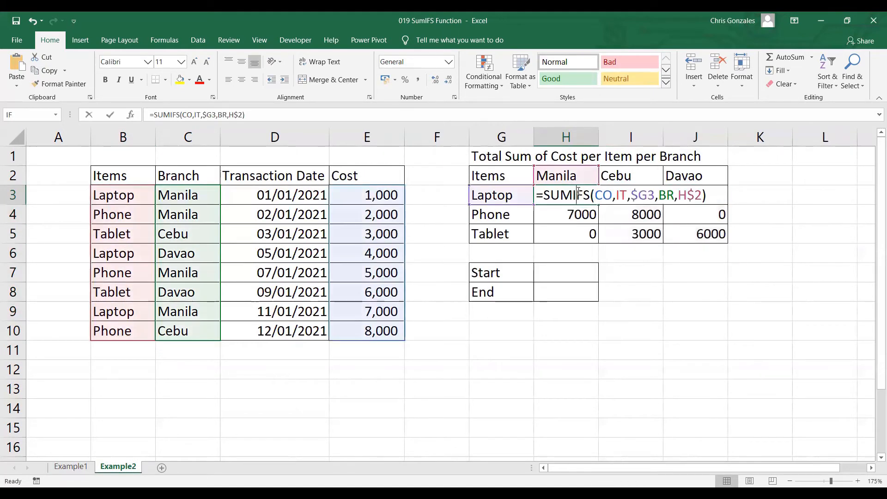
pyautogui.click(722, 192)
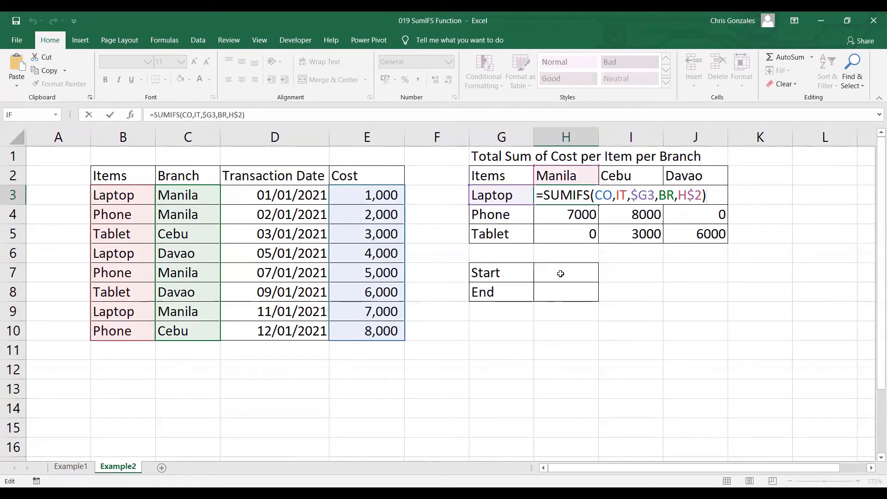
# Step: Enter >=1/1/2021 as Start in H7 and <=3/31/2021 as End in H8, and widen column H to fit them
pyautogui.click(562, 273)
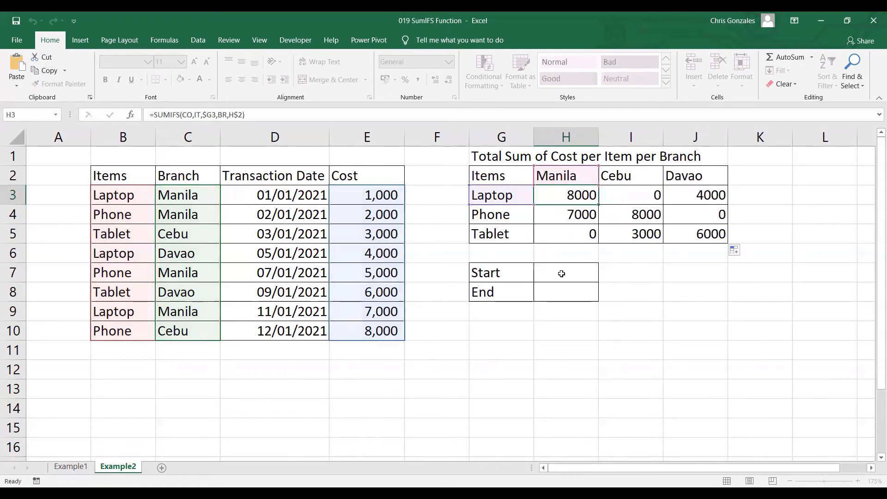
pyautogui.write('>')
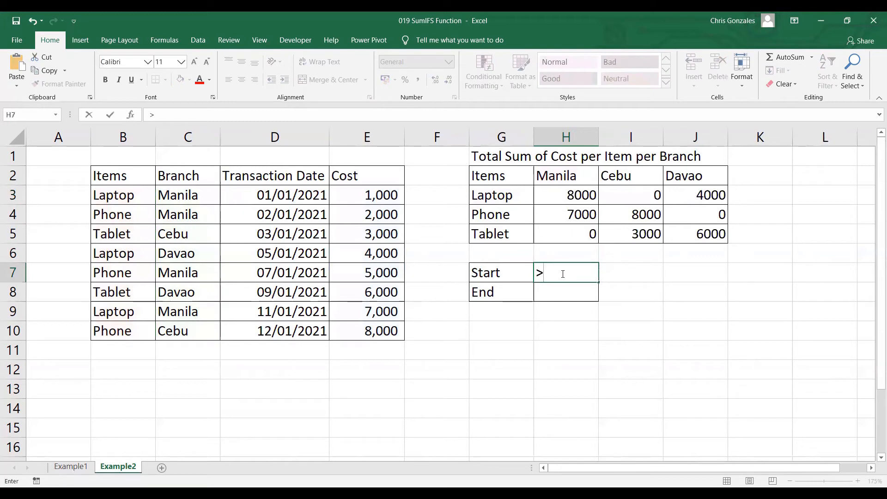
pyautogui.write('=1/1/2021')
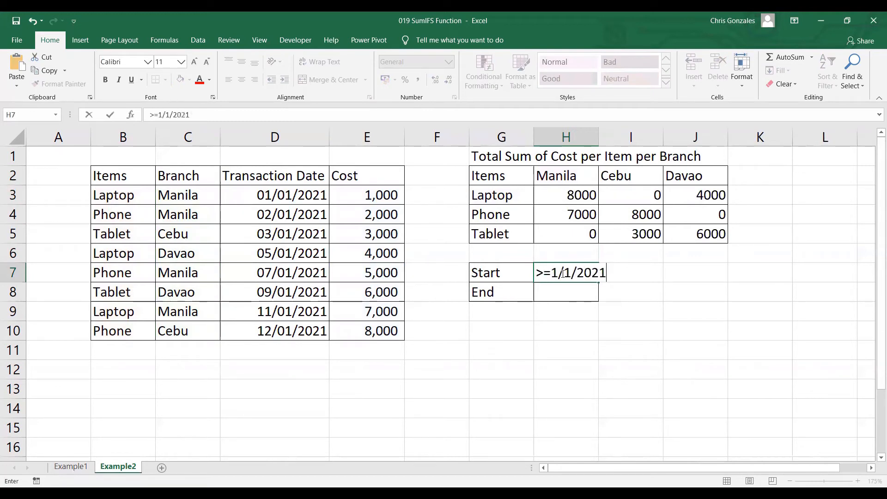
pyautogui.press('Return')
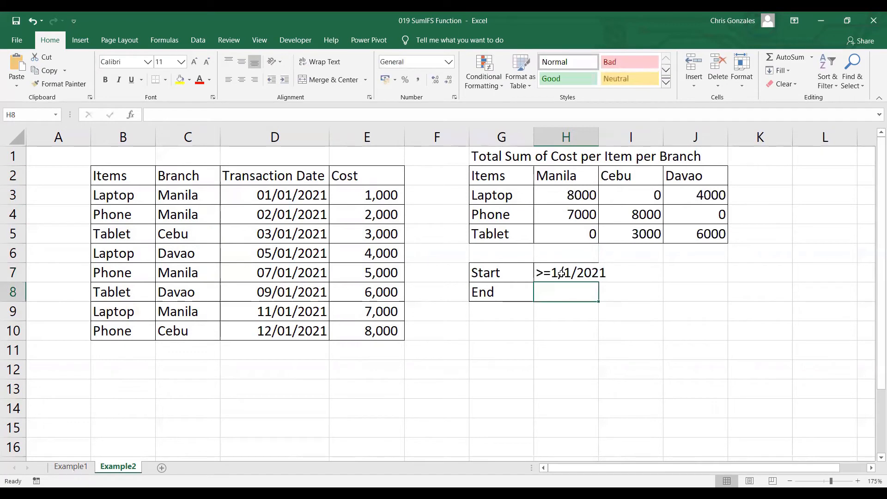
pyautogui.write('<=')
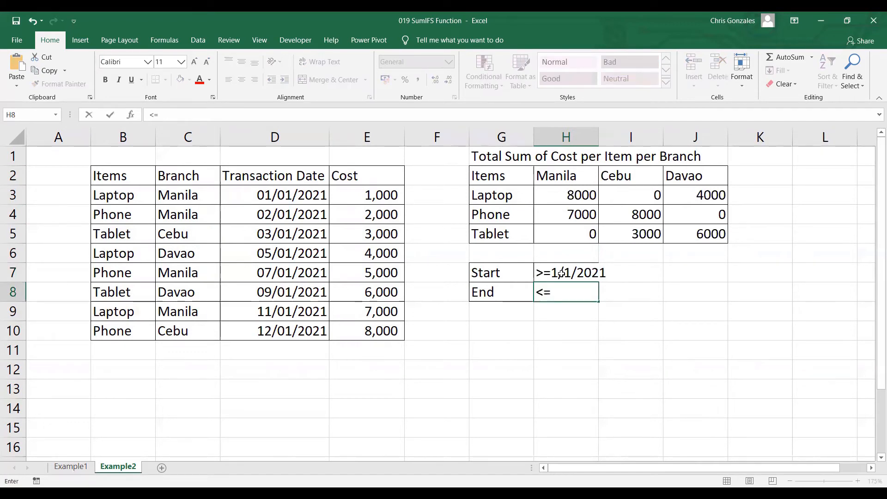
pyautogui.write('3/31/2021')
pyautogui.press('Return')
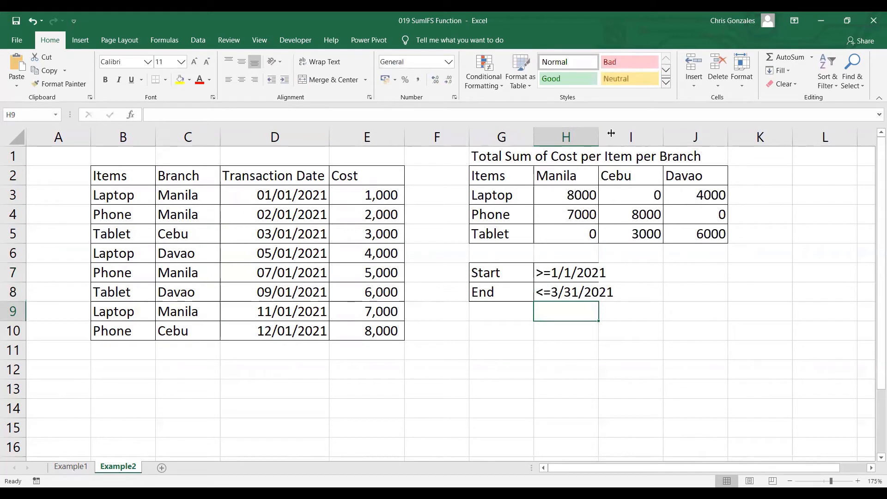
pyautogui.moveTo(598, 131); pyautogui.dragTo(618, 134)
# Step: Name the start date criterion in H7 as START
pyautogui.click(572, 274)
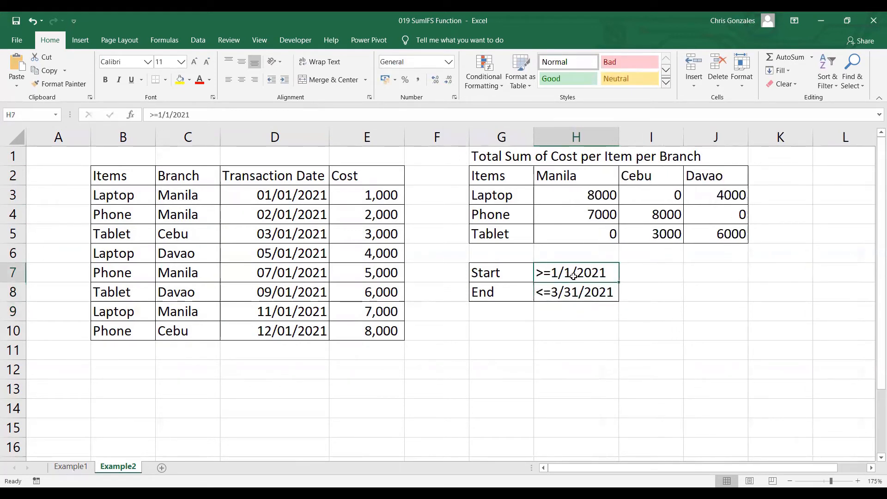
pyautogui.click(39, 115)
pyautogui.write('START')
pyautogui.press('Return')
# Step: Name the end date criterion in H8 as END and check the names of both criterion cells
pyautogui.click(554, 291)
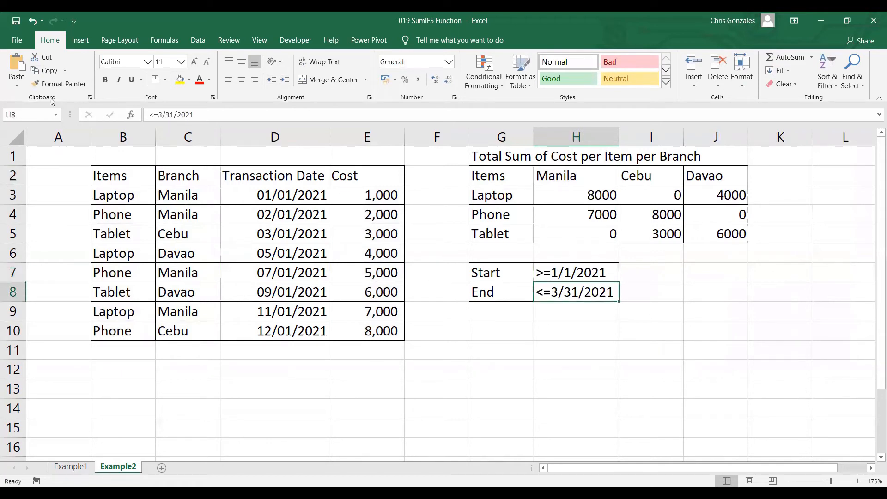
pyautogui.click(40, 114)
pyautogui.write('END')
pyautogui.press('Return')
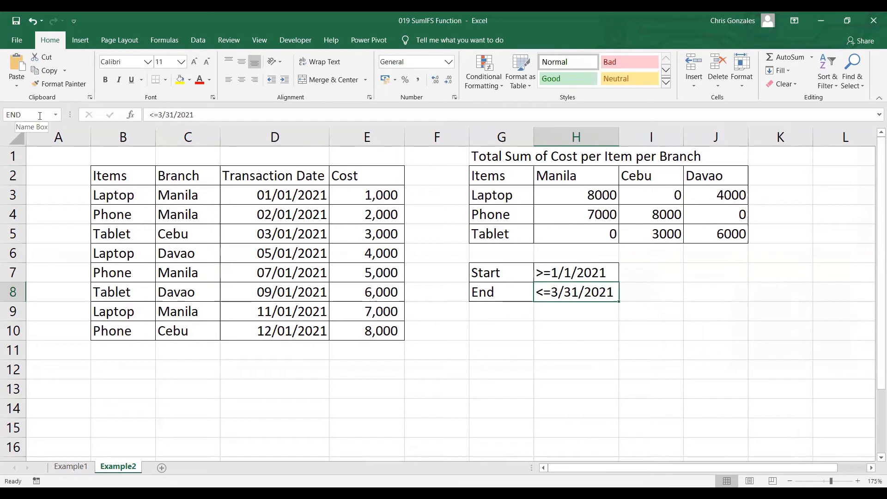
pyautogui.click(555, 274)
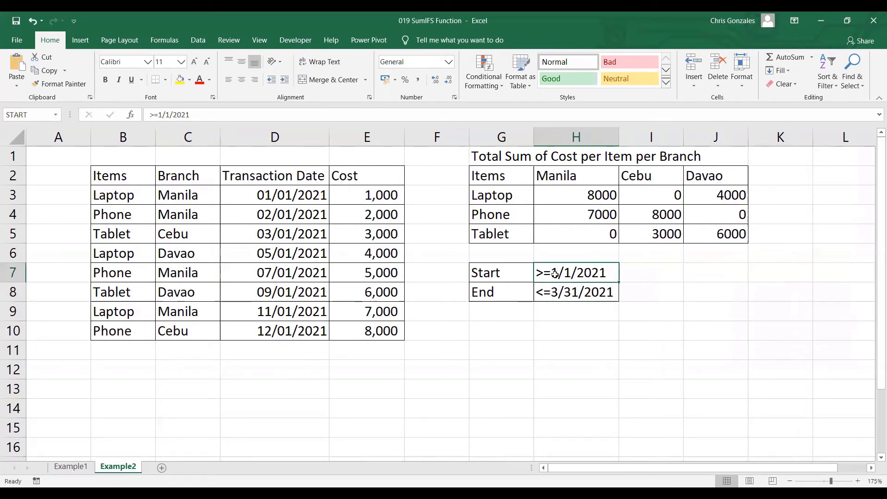
pyautogui.click(559, 291)
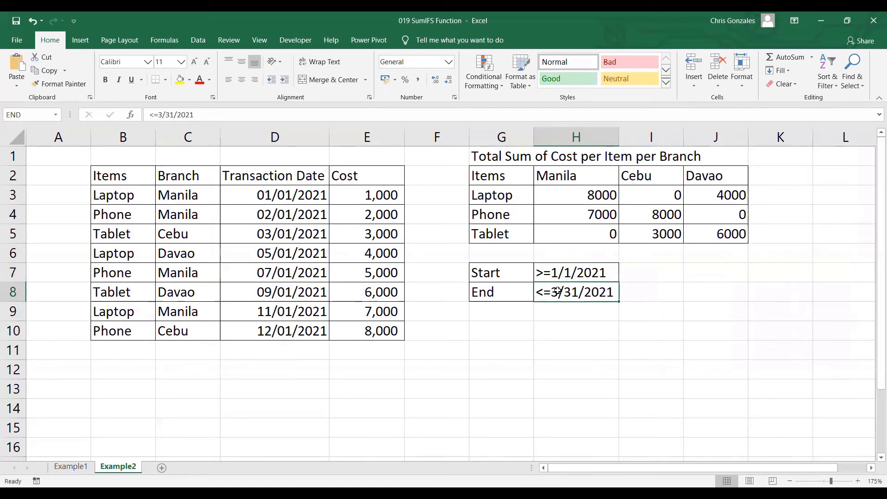
# Step: Extend the SUMIFS formula in H3 with the transaction date range TD and the START criterion
pyautogui.doubleClick(585, 195)
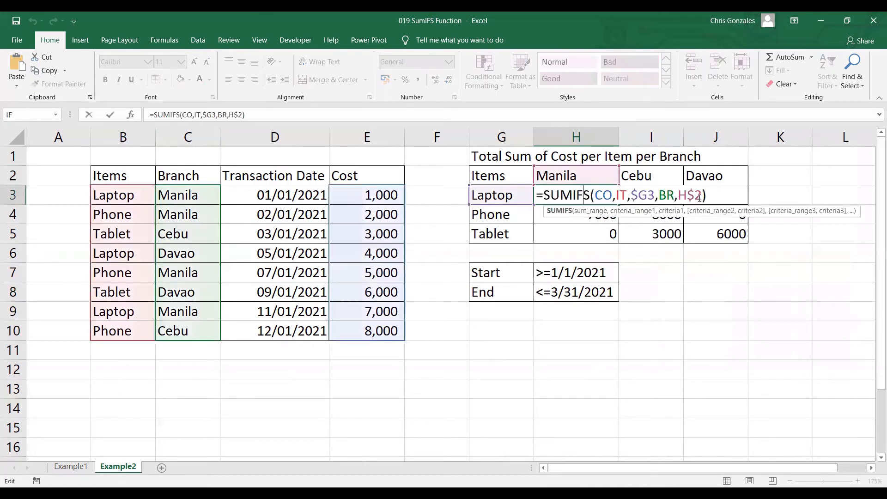
pyautogui.click(699, 197)
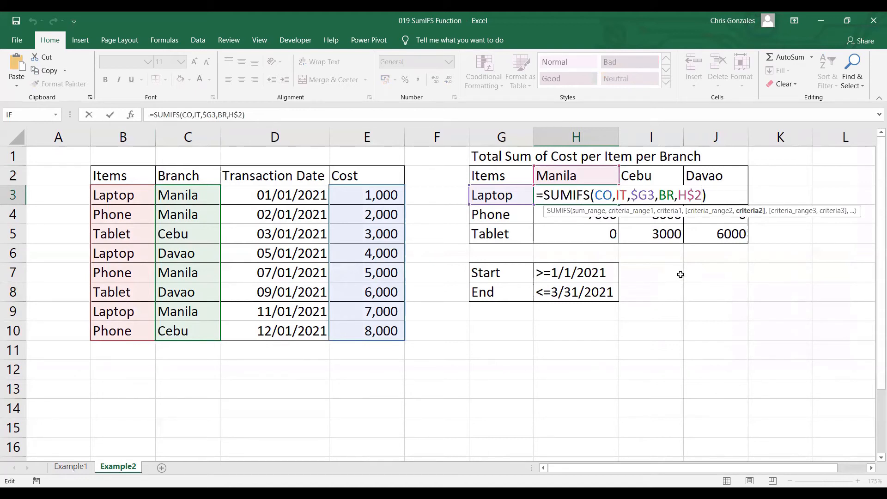
pyautogui.write(',')
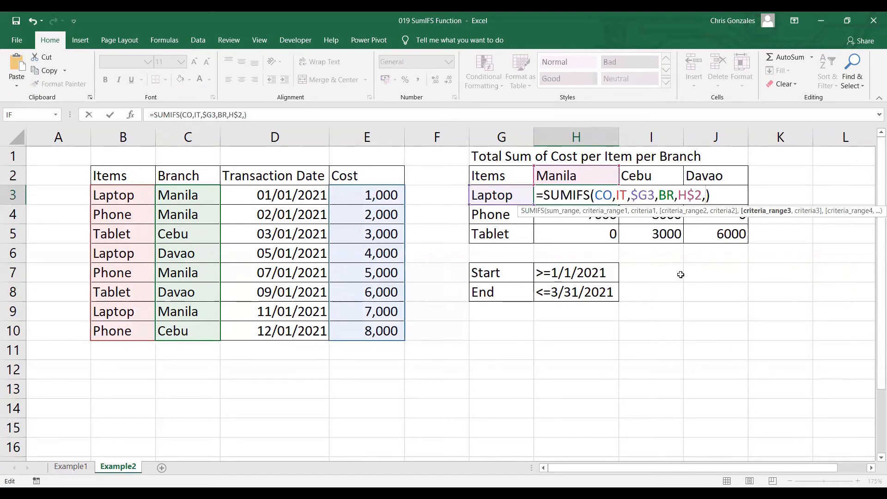
pyautogui.write('IT')
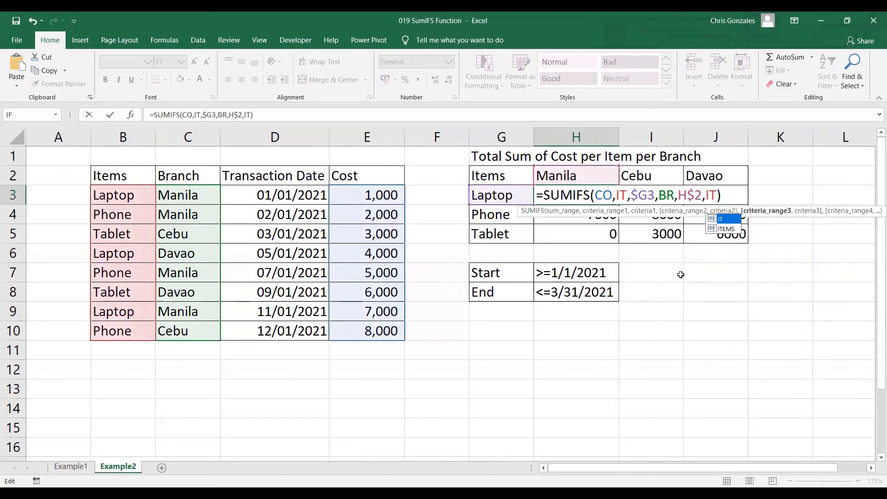
pyautogui.write(',')
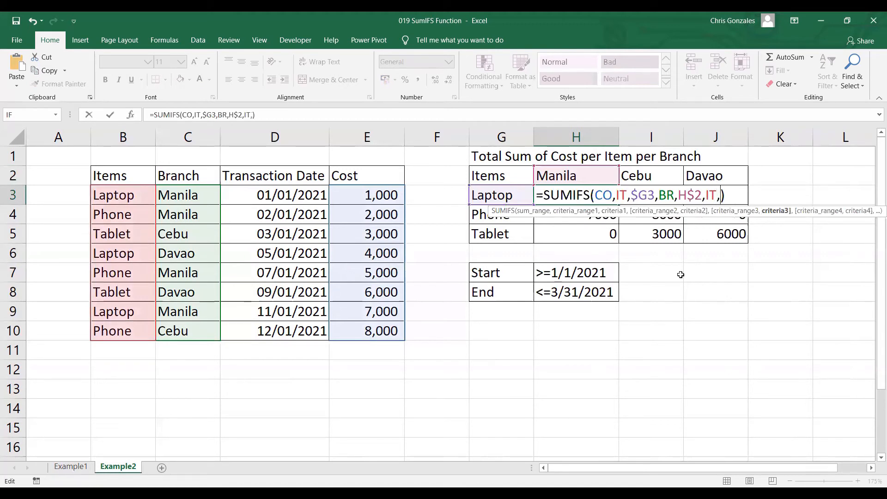
pyautogui.press('BackSpace')
pyautogui.press('BackSpace')
pyautogui.press('BackSpace')
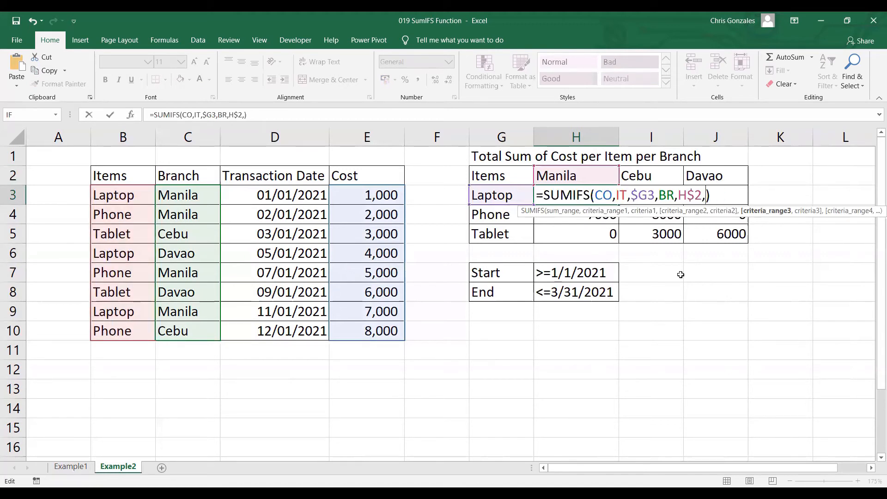
pyautogui.write('TD')
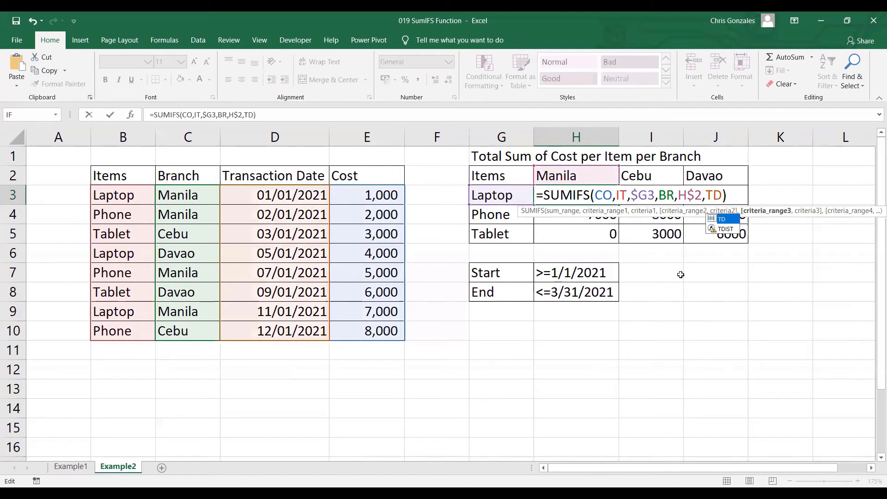
pyautogui.write(',')
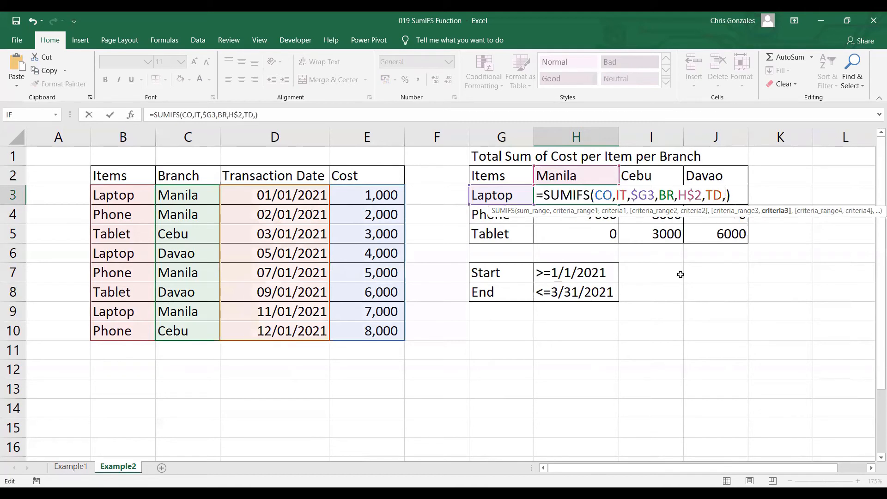
pyautogui.write('START,')
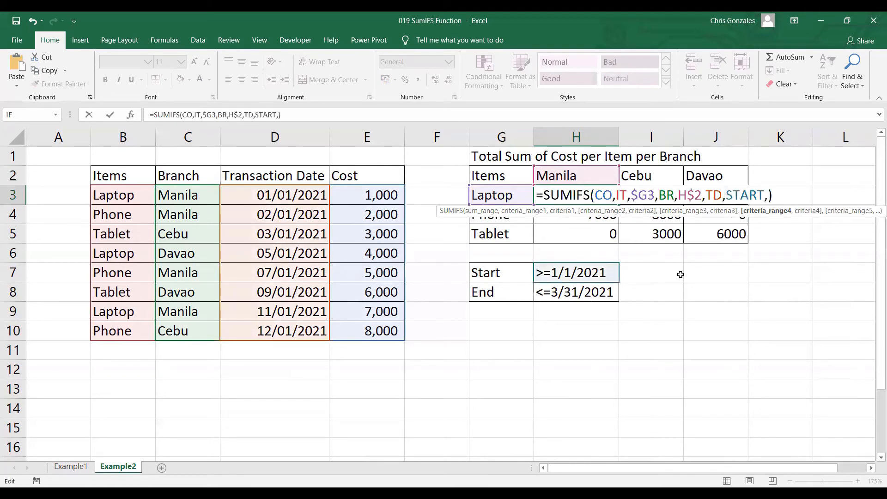
# Step: Add TD and END as the last criteria pair of the H3 formula and fill it across H3:J5
pyautogui.write('TD')
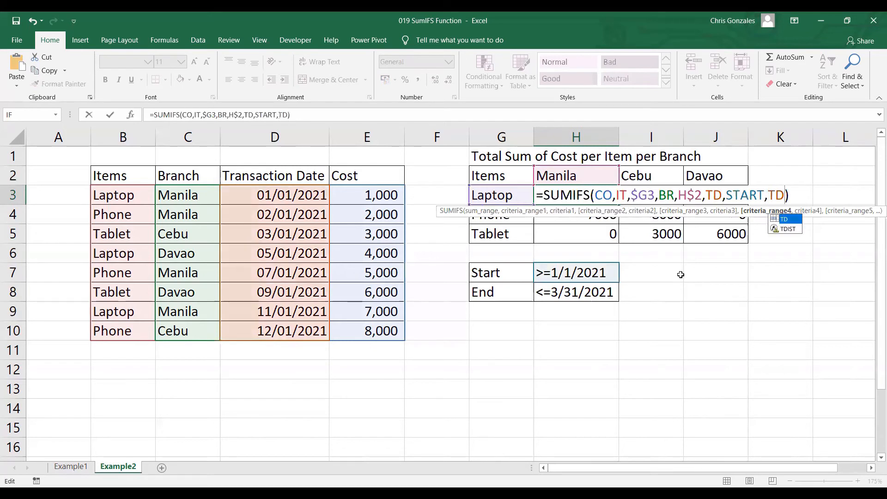
pyautogui.write(',END')
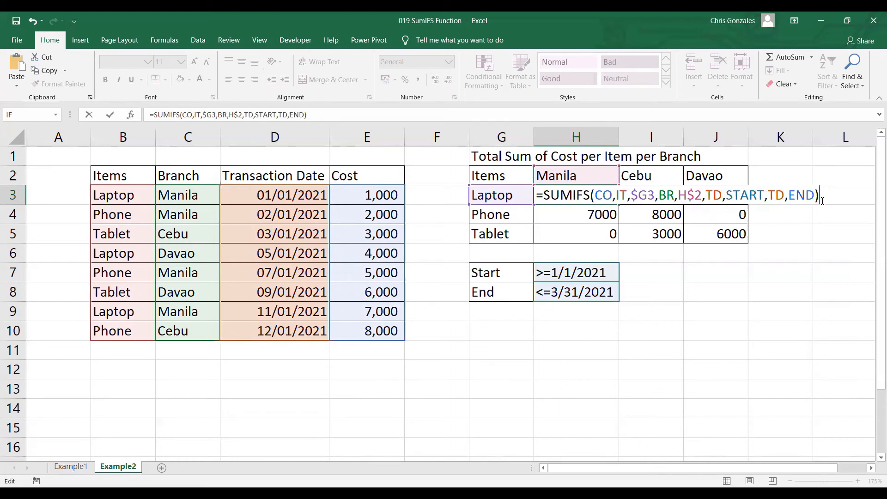
pyautogui.press('Return')
pyautogui.click(603, 194)
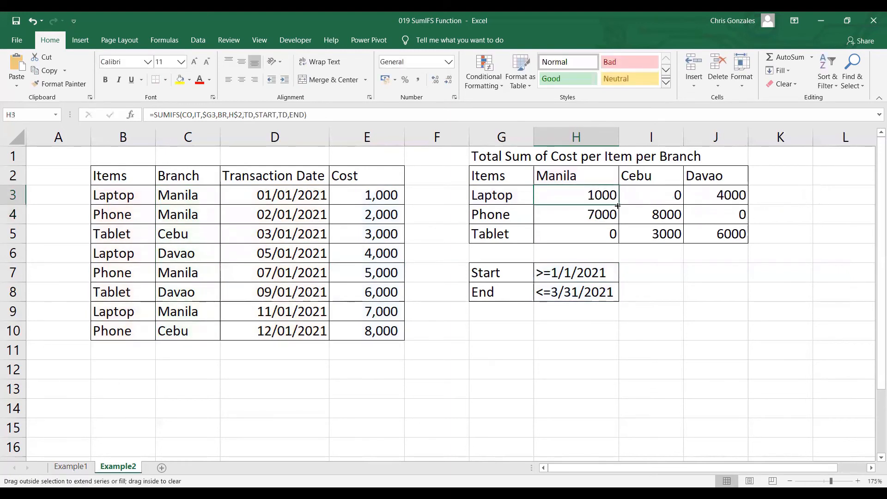
pyautogui.moveTo(618, 206); pyautogui.dragTo(745, 234)
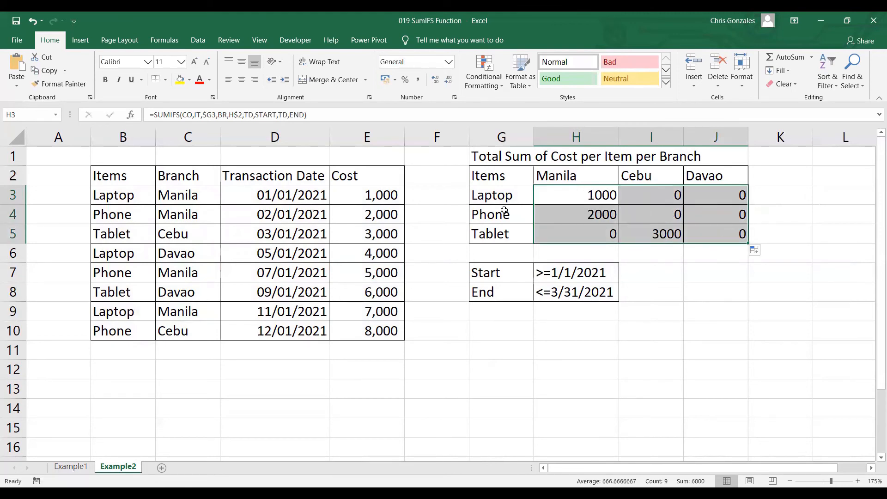
# Step: Check the Manila and Cebu totals against the January to March transaction dates in D3:D5
pyautogui.click(570, 195)
pyautogui.click(232, 190)
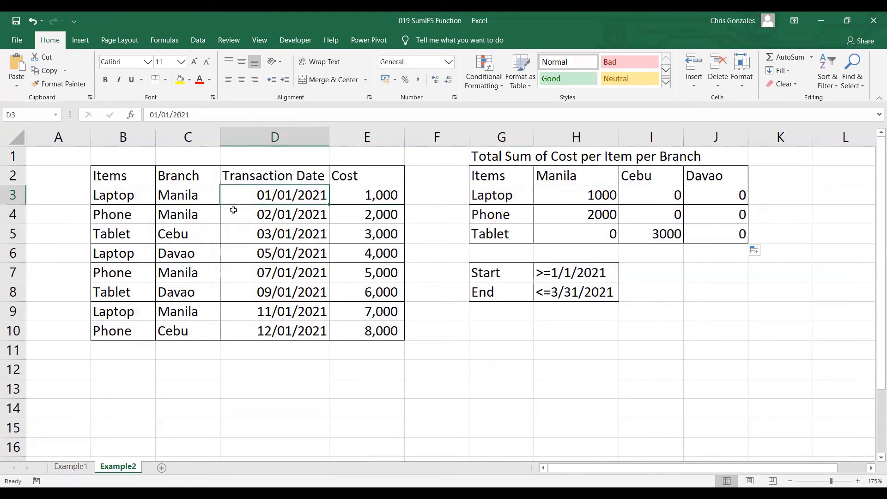
pyautogui.moveTo(234, 211); pyautogui.dragTo(234, 230)
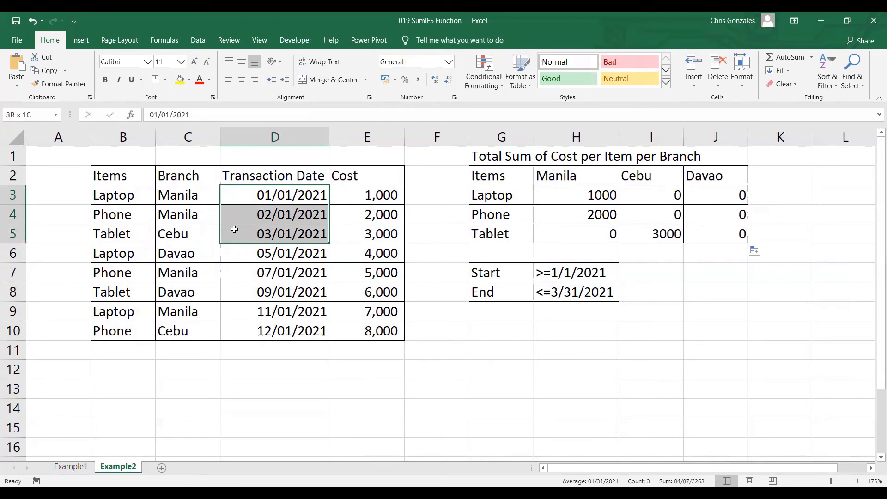
pyautogui.click(573, 197)
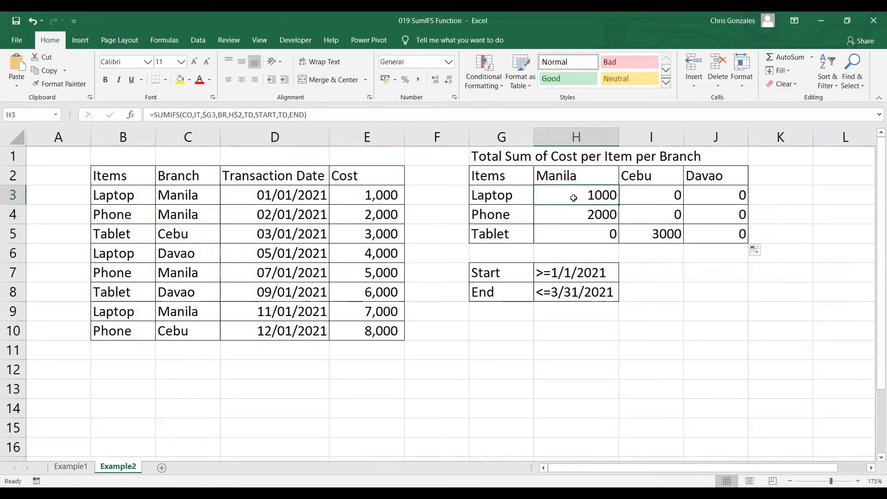
pyautogui.click(569, 215)
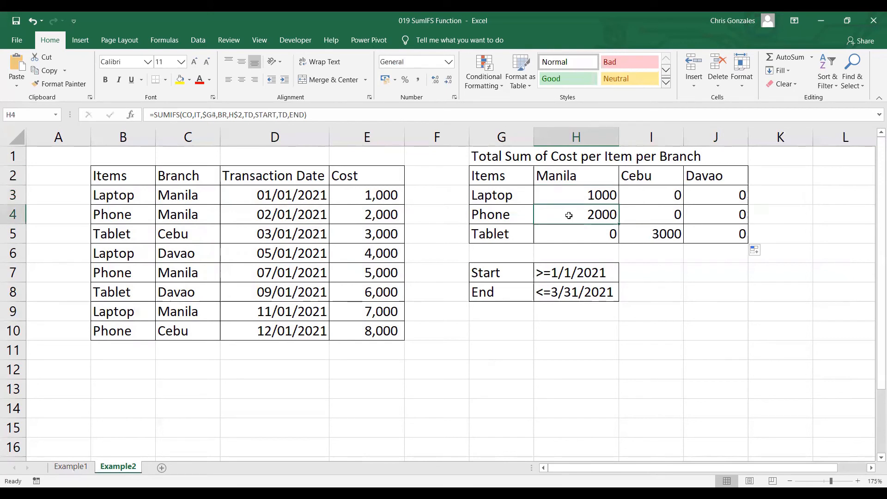
pyautogui.click(645, 234)
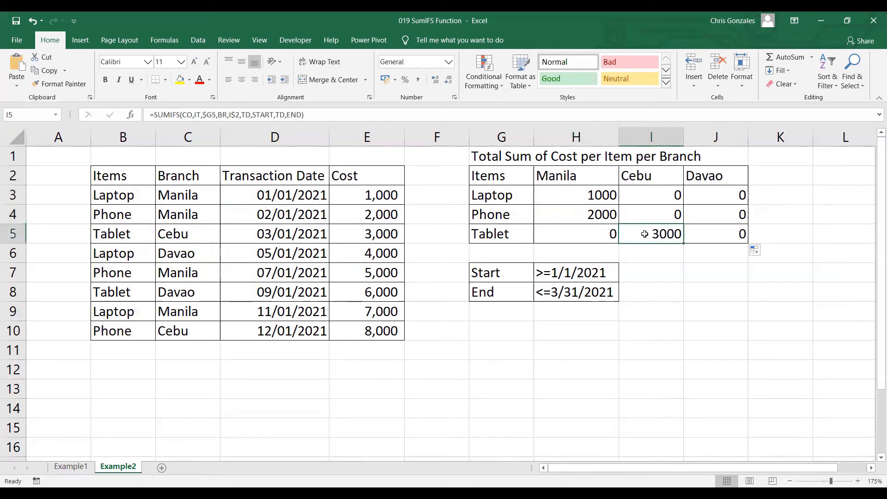
# Step: Set the Start criterion in H7 to >=4/1/2021
pyautogui.click(550, 268)
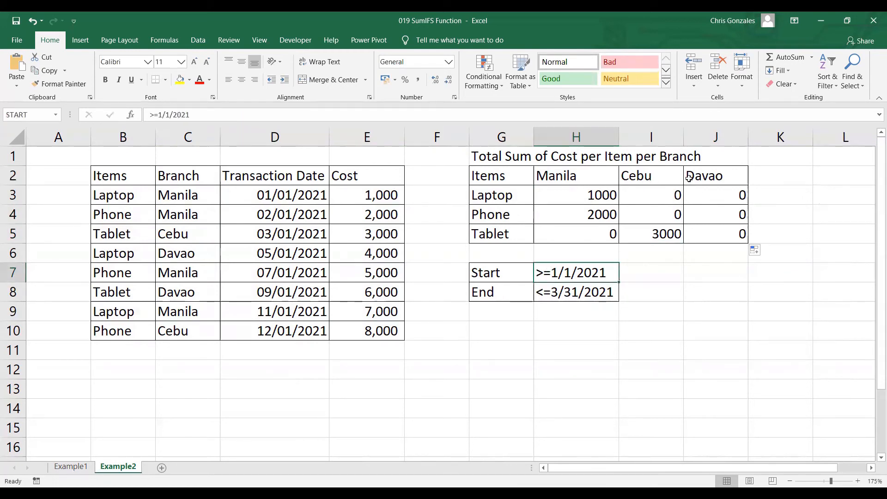
pyautogui.doubleClick(557, 271)
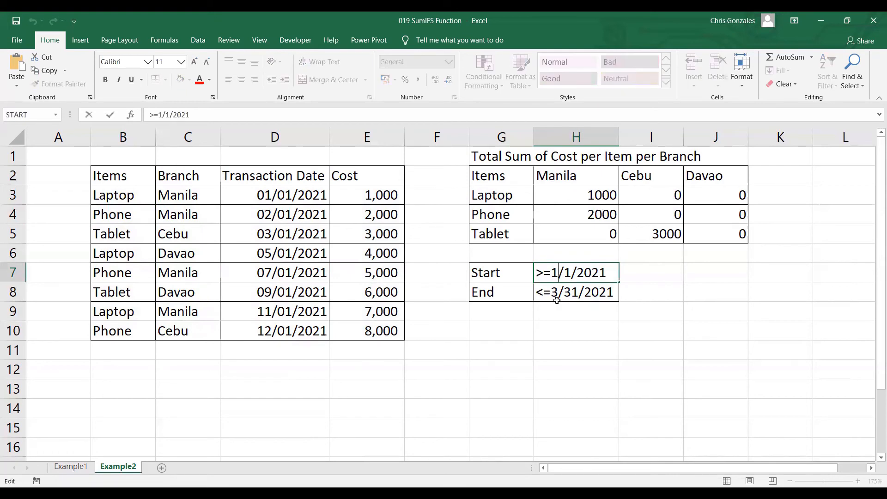
pyautogui.press('BackSpace')
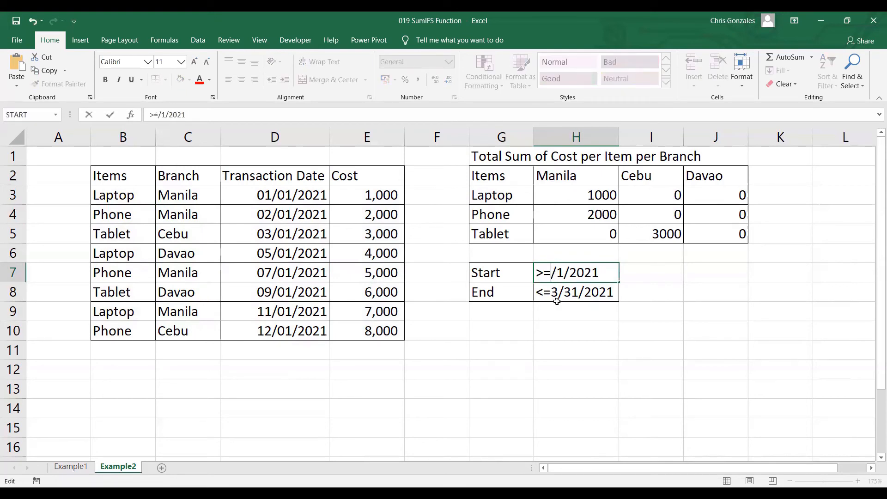
pyautogui.write('4')
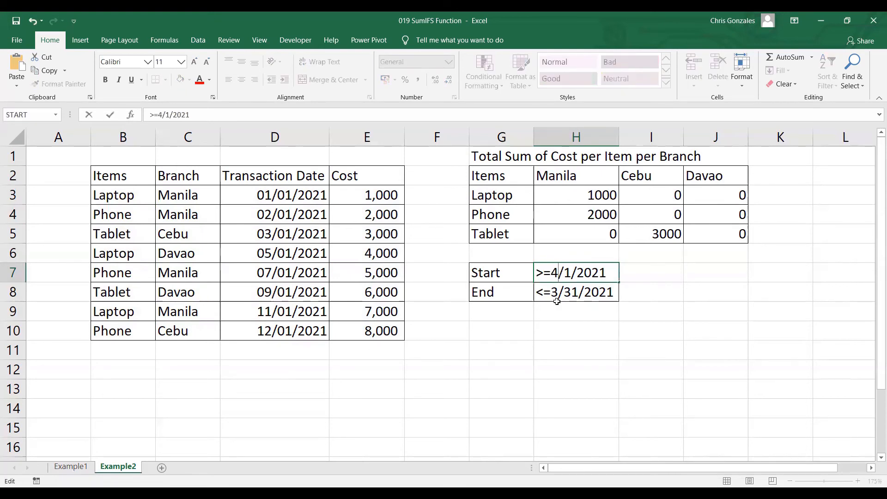
pyautogui.click(554, 292)
# Step: Set the End criterion in H8 to <=6/30/2021
pyautogui.doubleClick(554, 292)
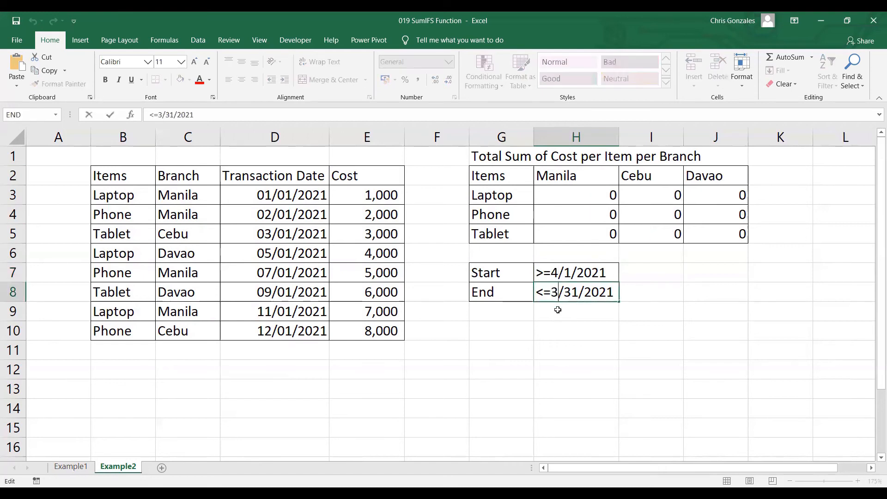
pyautogui.press('BackSpace')
pyautogui.write('6')
pyautogui.press('Right')
pyautogui.press('Right')
pyautogui.press('Right')
pyautogui.press('BackSpace')
pyautogui.write('0')
pyautogui.press('Return')
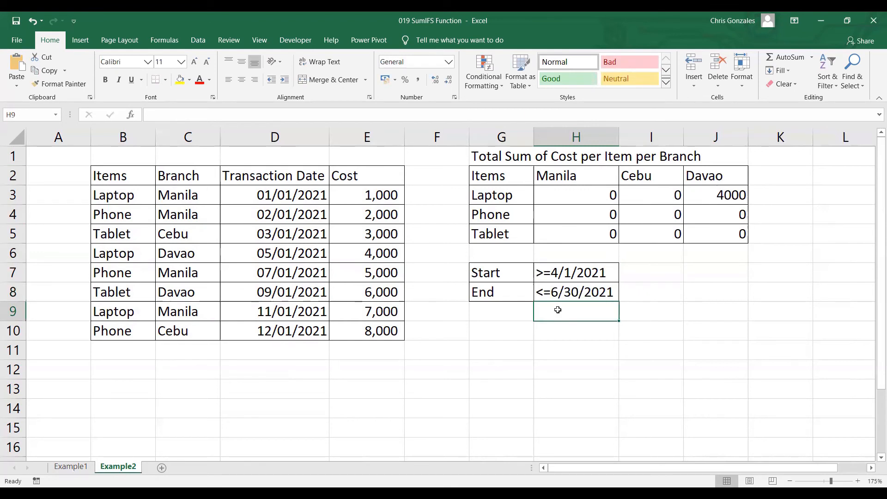
# Step: Set the Start criterion in H7 to >=1/1/2021
pyautogui.doubleClick(559, 272)
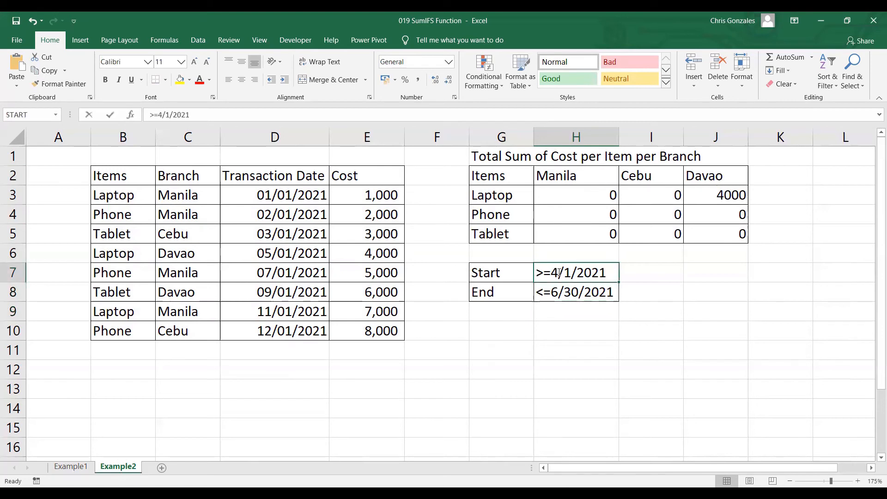
pyautogui.press('BackSpace')
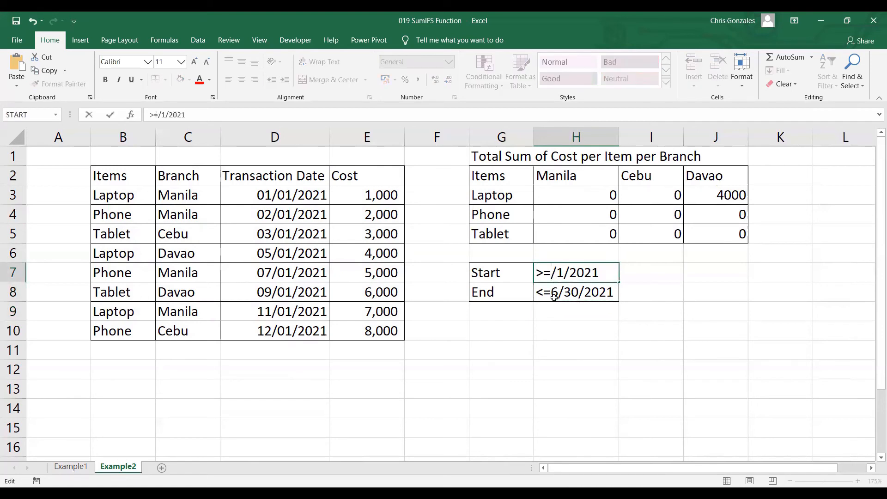
pyautogui.write('1')
pyautogui.press('Return')
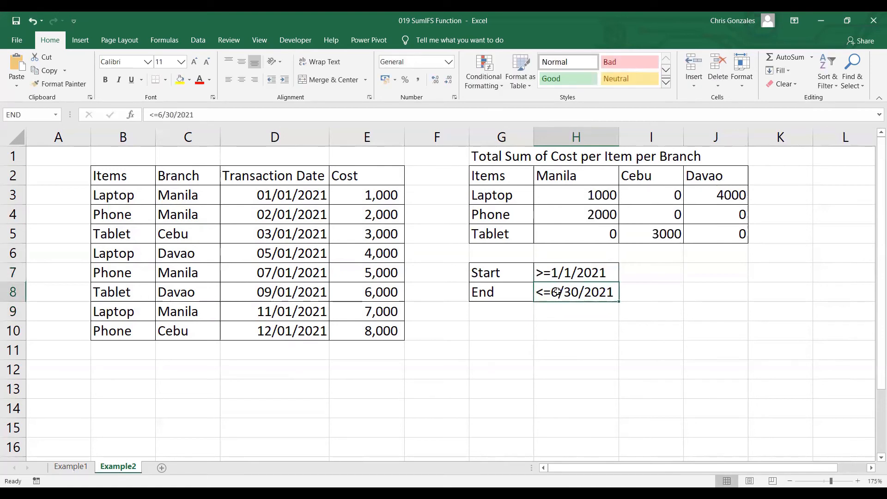
# Step: Set the End criterion in H8 to <=12/31/2021 and widen column H slightly to fit it
pyautogui.doubleClick(556, 292)
pyautogui.press('BackSpace')
pyautogui.write('12')
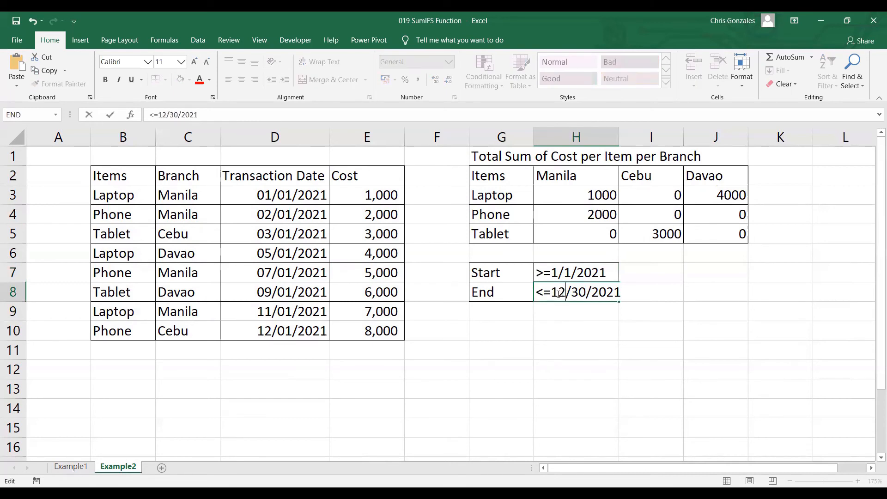
pyautogui.press('Right')
pyautogui.press('Right')
pyautogui.press('Right')
pyautogui.press('BackSpace')
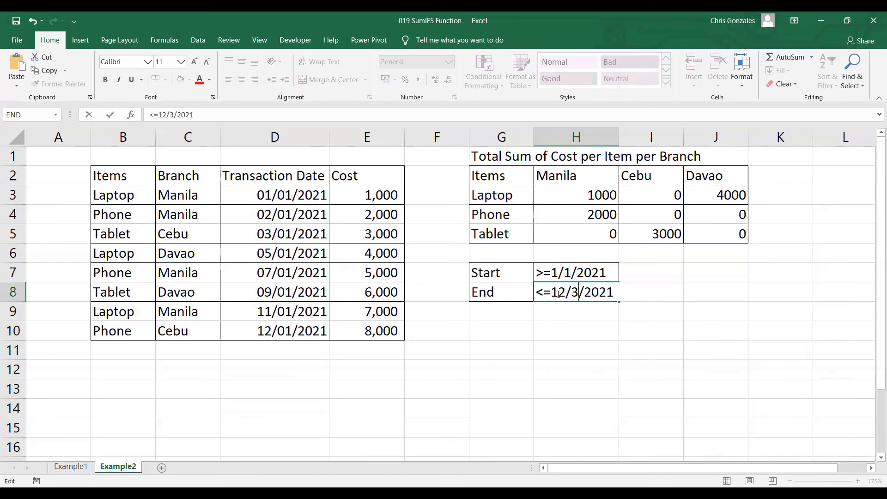
pyautogui.write('1')
pyautogui.press('Return')
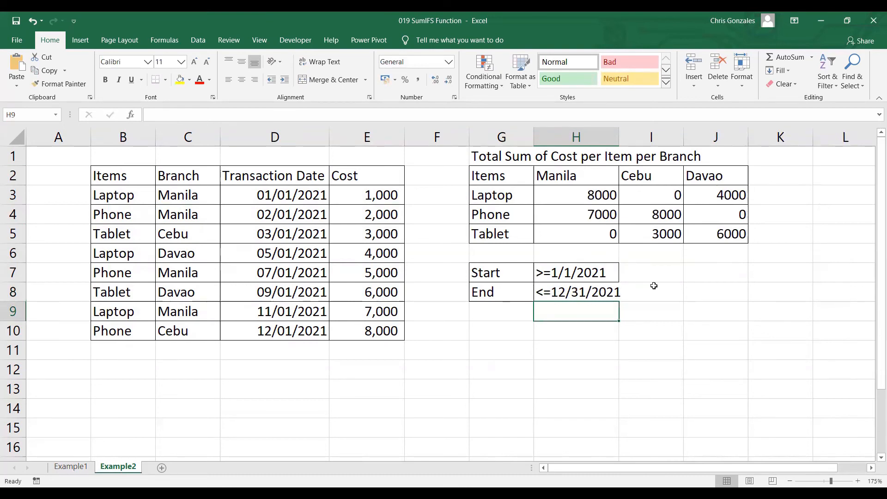
pyautogui.click(681, 318)
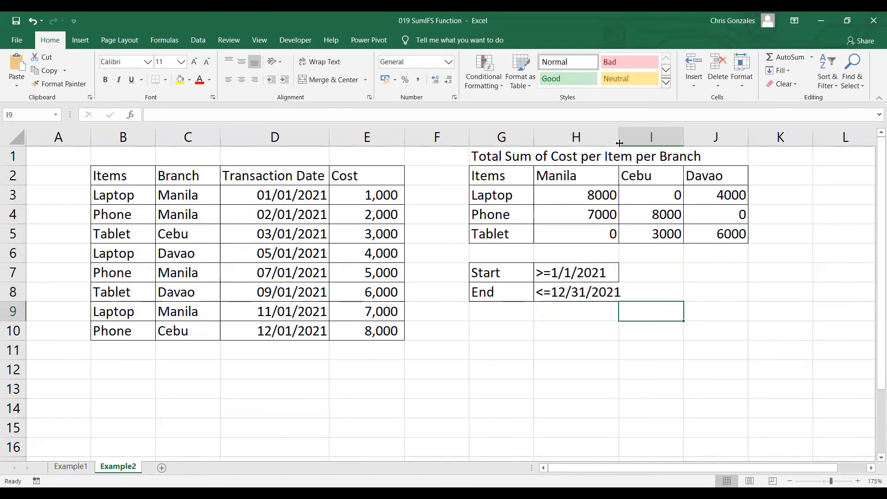
pyautogui.moveTo(619, 143); pyautogui.dragTo(624, 144)
# Step: Review the source table by selecting B2:E10 with its headers and the data rows B3:E10 alone
pyautogui.click(147, 181)
pyautogui.moveTo(223, 191); pyautogui.dragTo(348, 327)
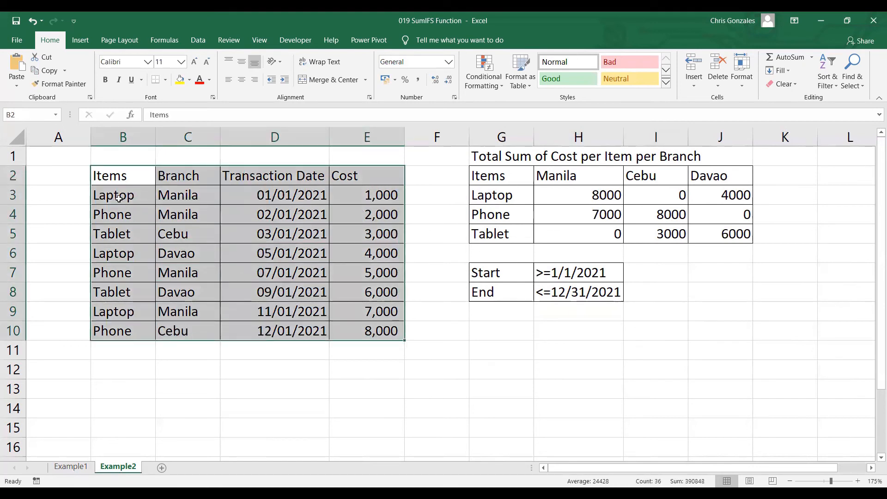
pyautogui.moveTo(113, 194); pyautogui.dragTo(358, 337)
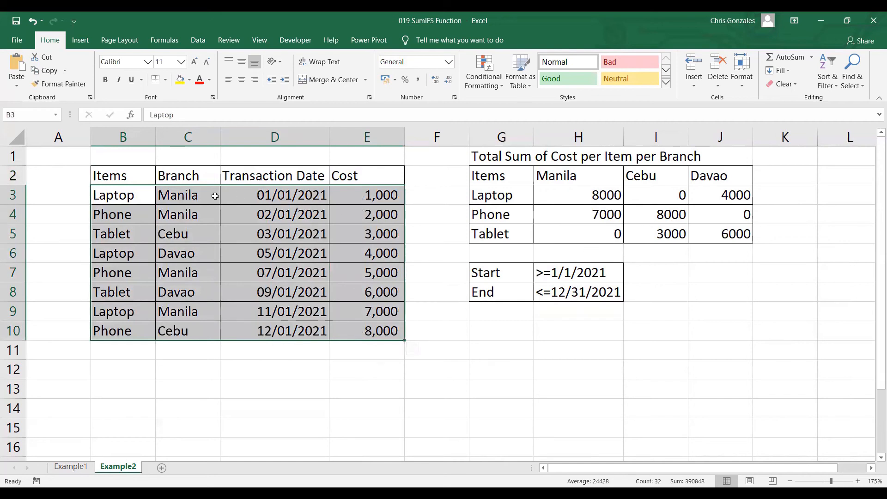
pyautogui.click(141, 175)
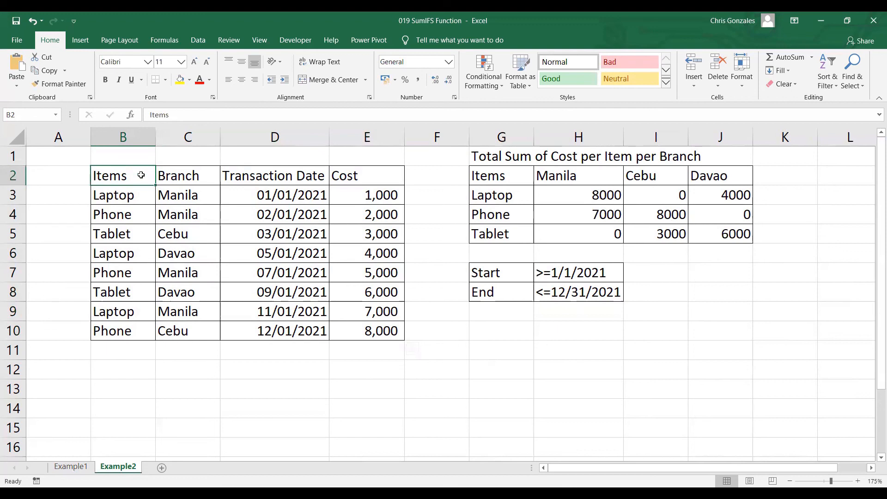
# Step: Inspect the definition of the named range BR in the Name Manager and leave it without changes
pyautogui.click(164, 41)
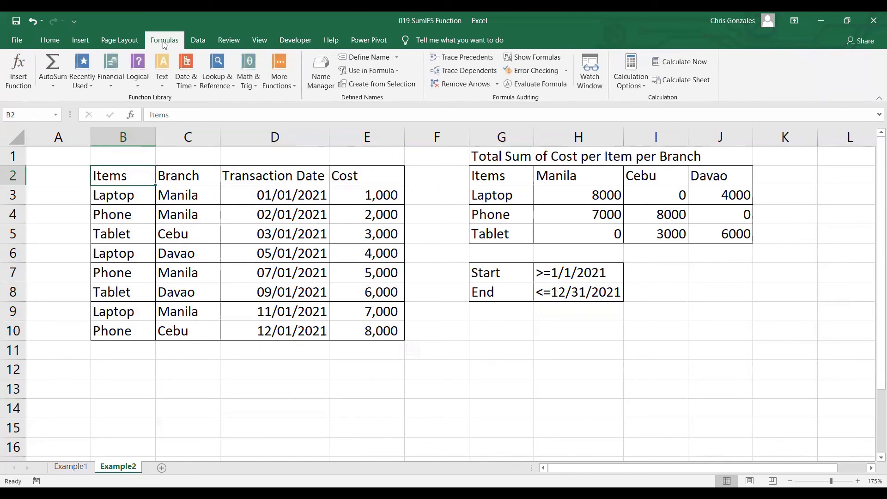
pyautogui.click(320, 82)
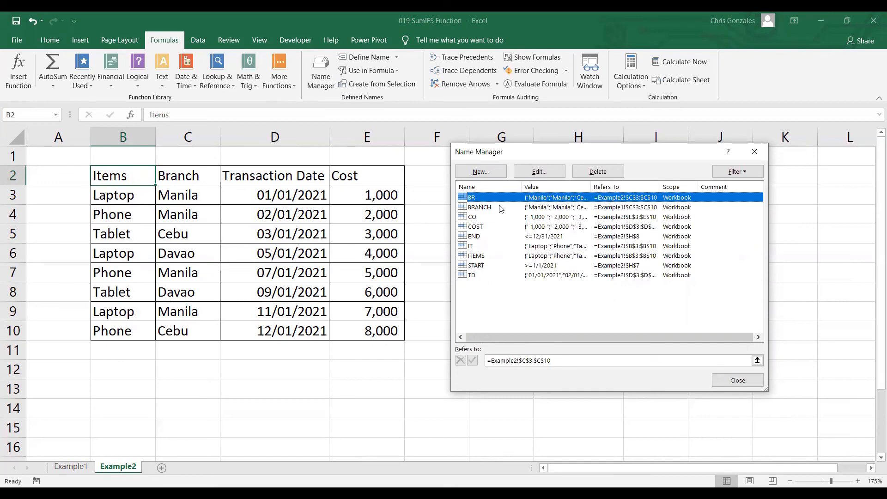
pyautogui.click(539, 172)
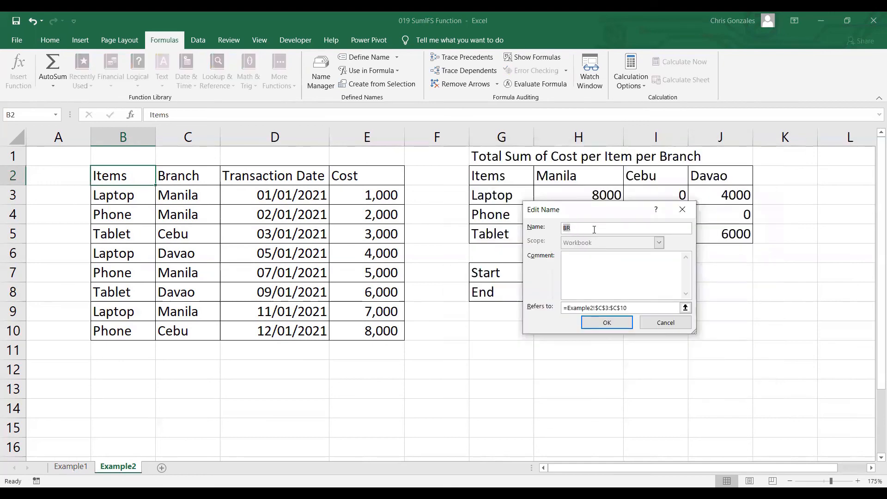
pyautogui.click(595, 229)
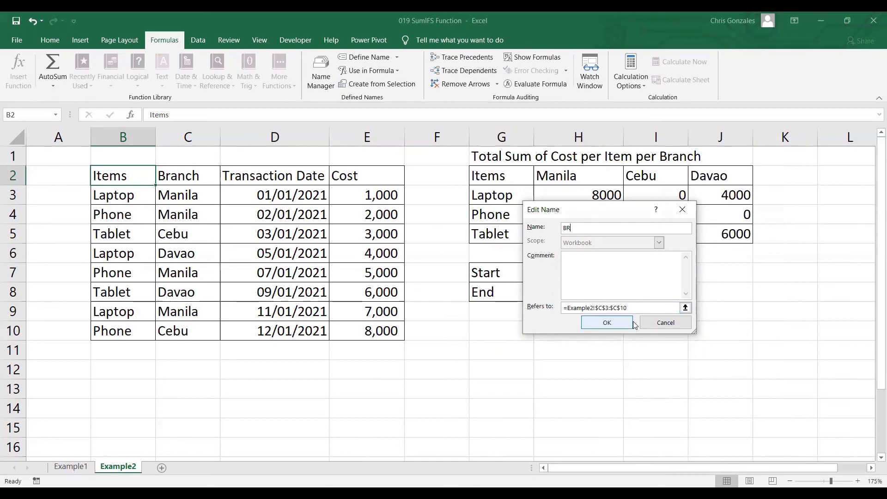
pyautogui.click(653, 326)
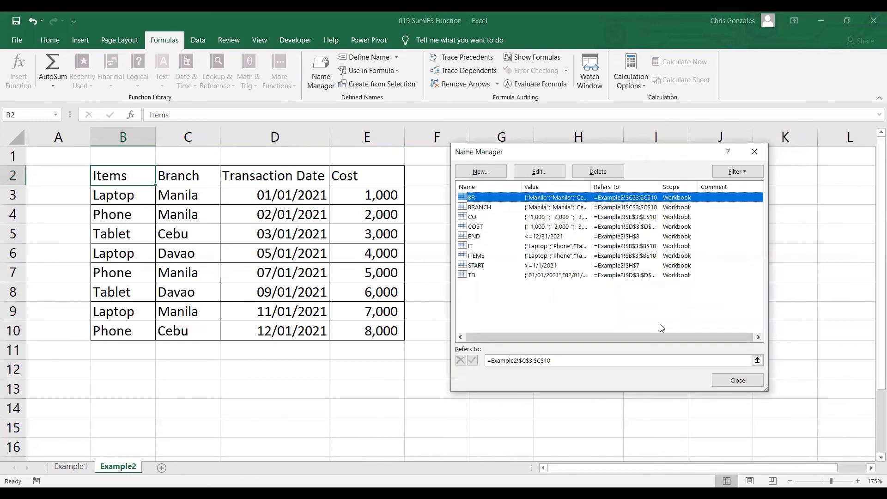
pyautogui.click(727, 381)
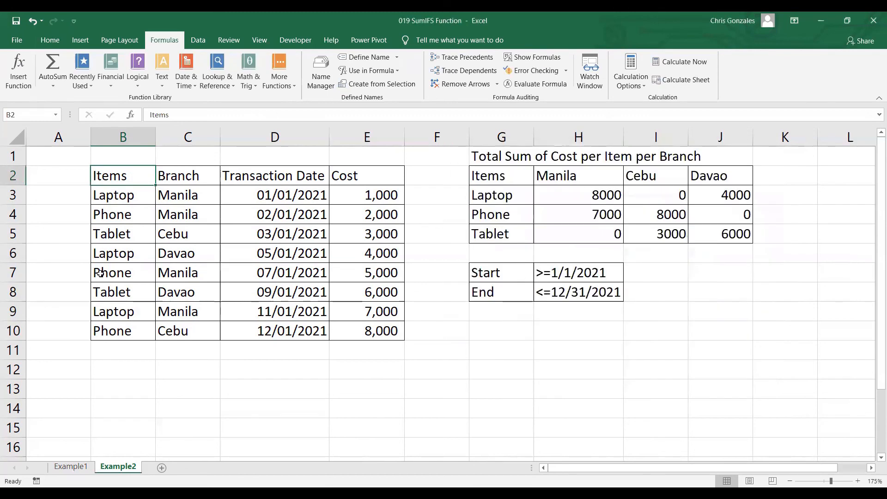
# Step: Select B3:E14, covering the data and empty rows below, and review the workbook's list of defined names
pyautogui.moveTo(117, 198); pyautogui.dragTo(362, 406)
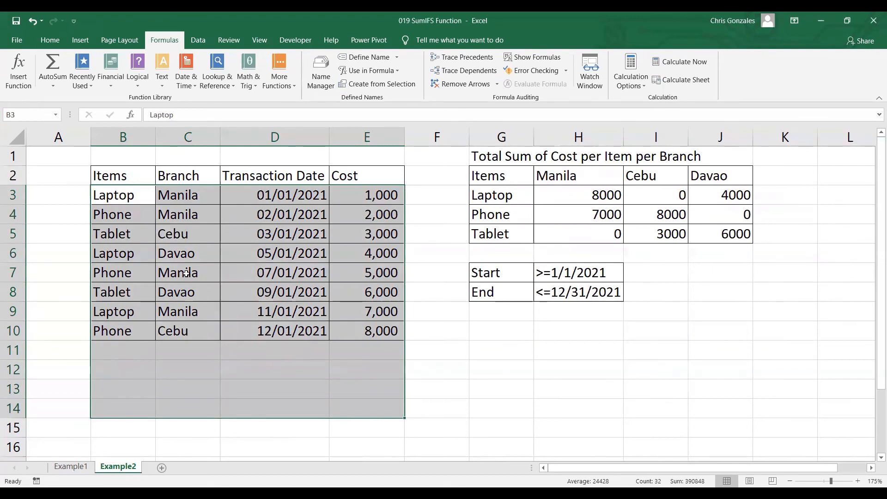
pyautogui.click(322, 77)
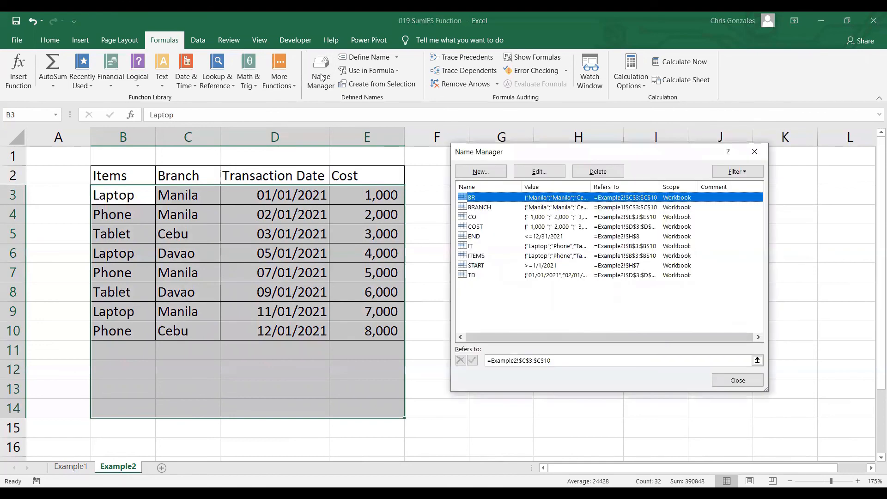
pyautogui.click(724, 386)
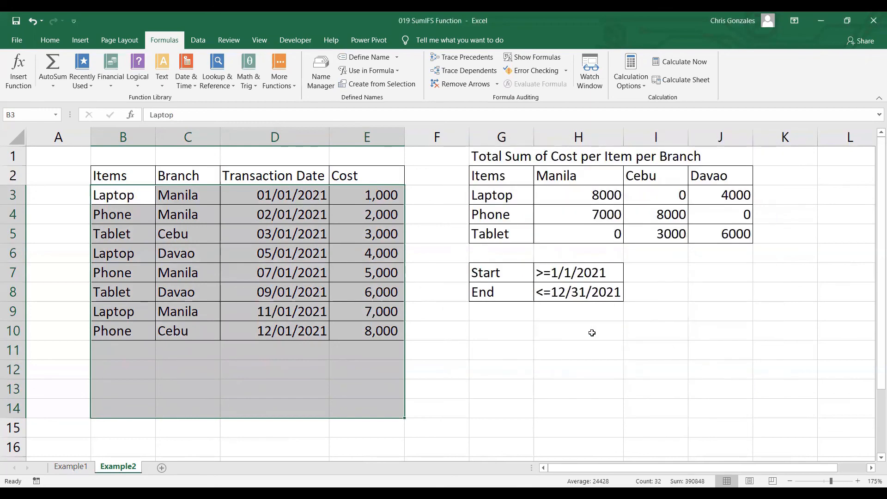
pyautogui.click(560, 327)
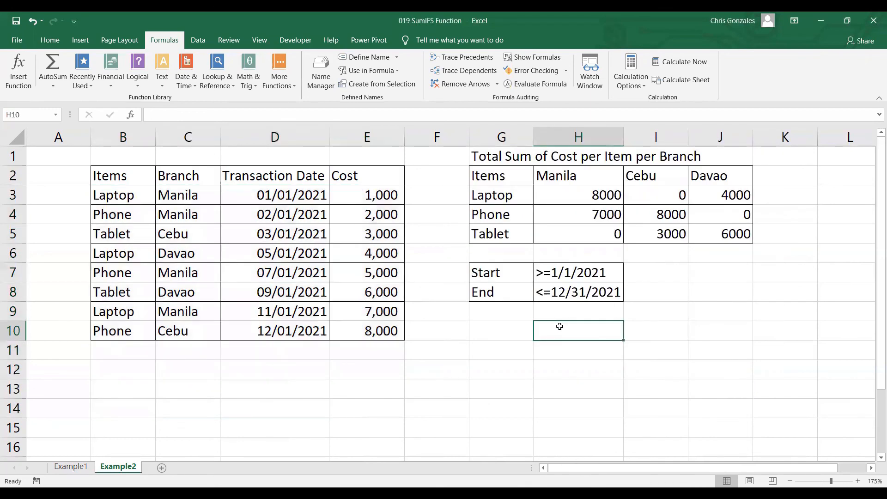